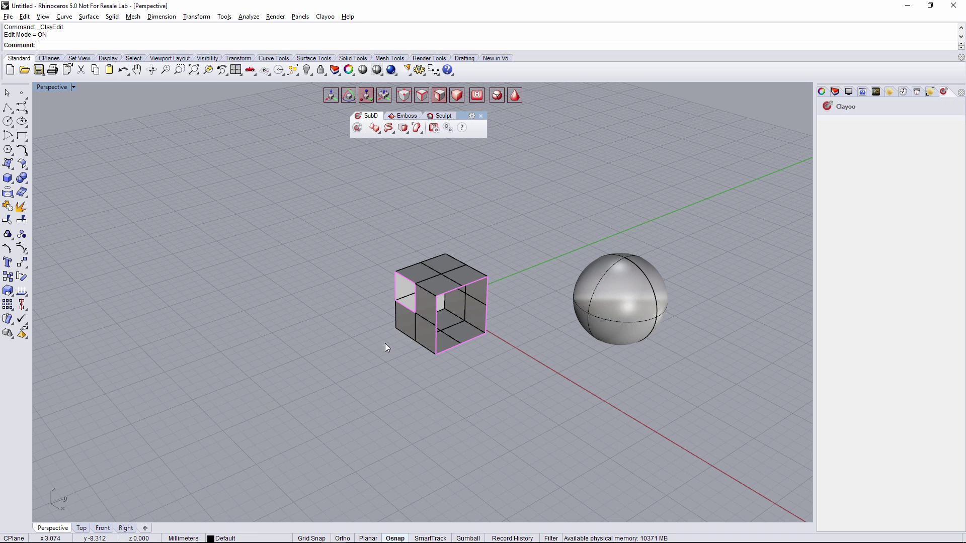
Step: Launch Clayoo's Append Face command (_ClayAppendFace) from the SubD toolbar flyout
left_click(388, 129)
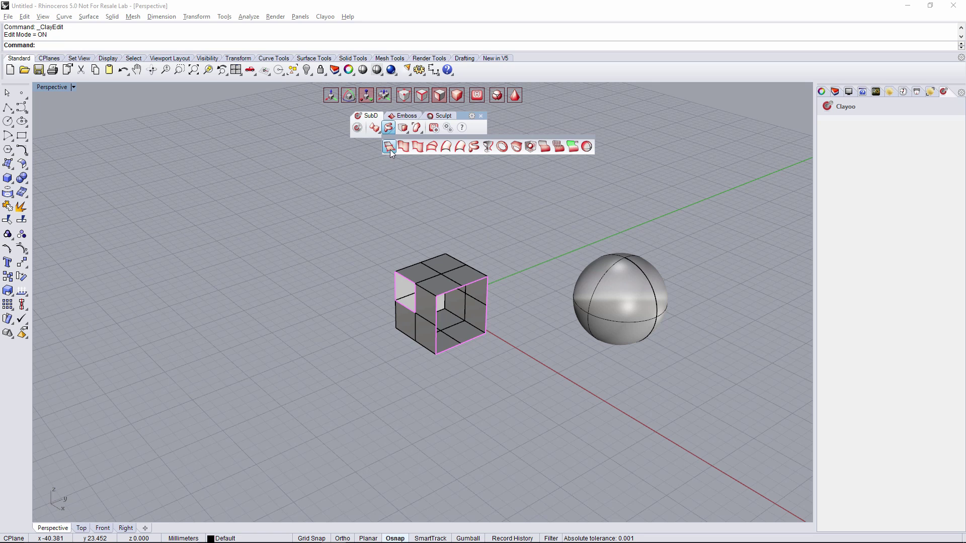
left_click(390, 149)
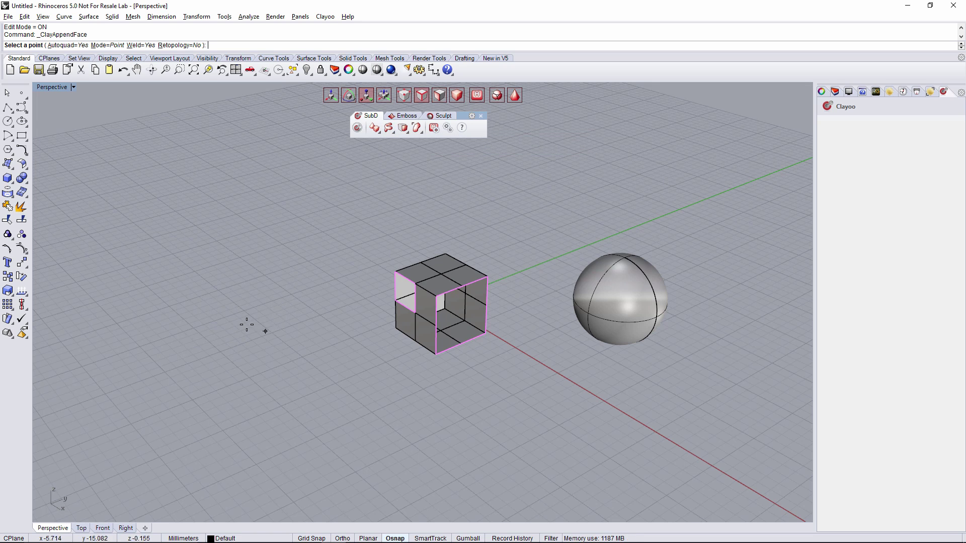
Step: Build the first two connected quad faces beside the cube, four corners each
left_click(244, 281)
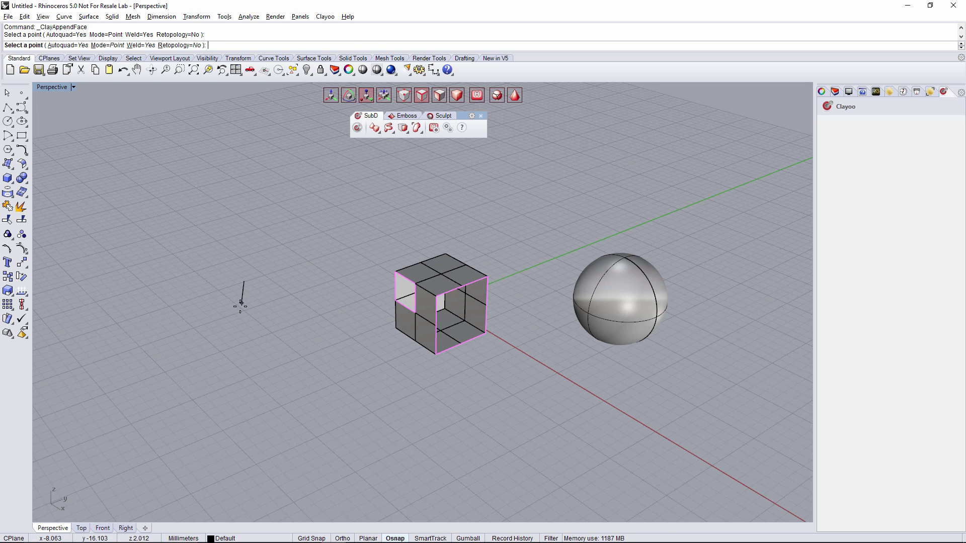
left_click(237, 312)
left_click(274, 312)
left_click(280, 280)
mouse_move(281, 317)
right_mouse_down()
mouse_move(287, 336)
mouse_move(285, 308)
mouse_move(283, 322)
mouse_move(256, 321)
right_mouse_up()
left_click(246, 295)
left_click(233, 344)
left_click(286, 340)
left_click(282, 298)
right_click_drag(282, 298, 256, 338)
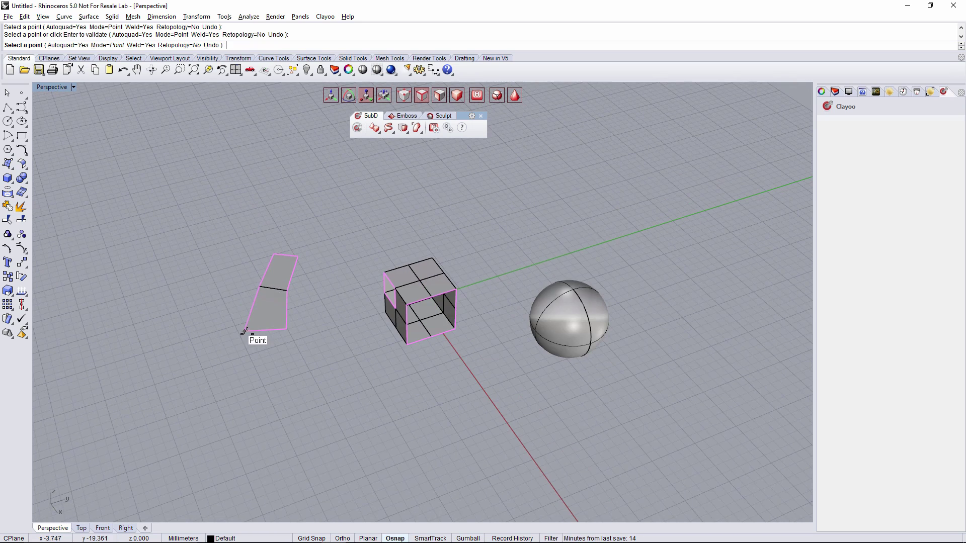
Step: Add two more quads below, snapping to existing vertices, completing the four-face strip
left_click(247, 332)
left_click(246, 362)
left_click(301, 358)
left_click(287, 330)
right_click_drag(304, 378, 298, 351)
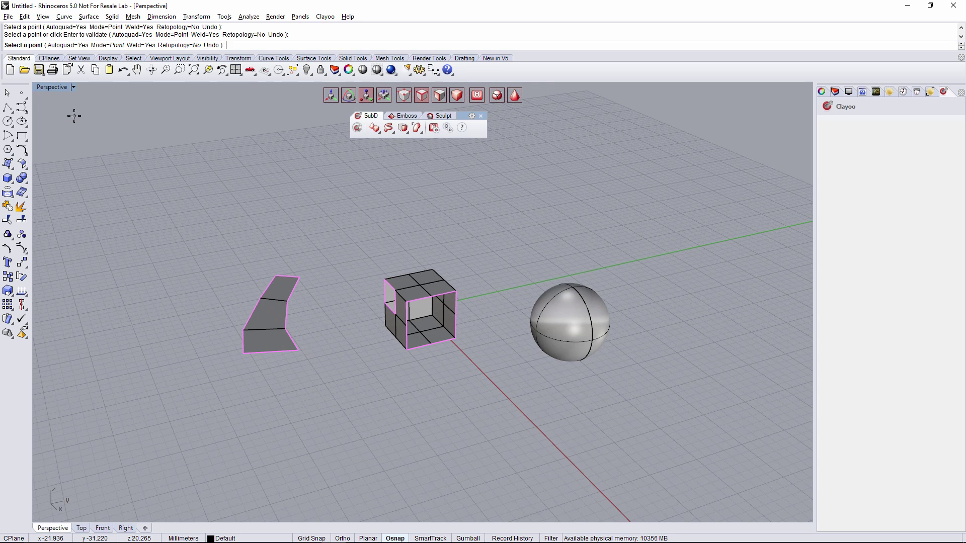
left_click(243, 354)
left_click(249, 392)
left_click(307, 384)
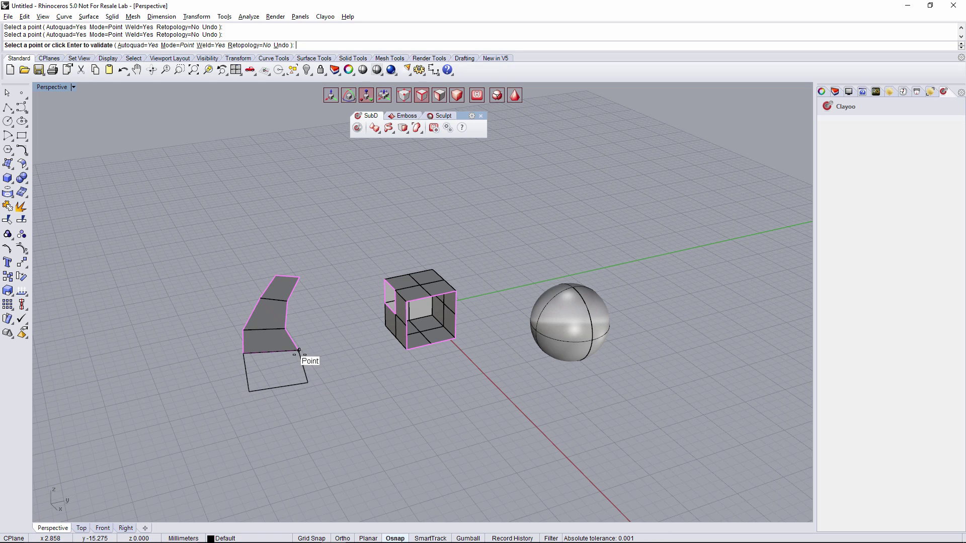
left_click(297, 352)
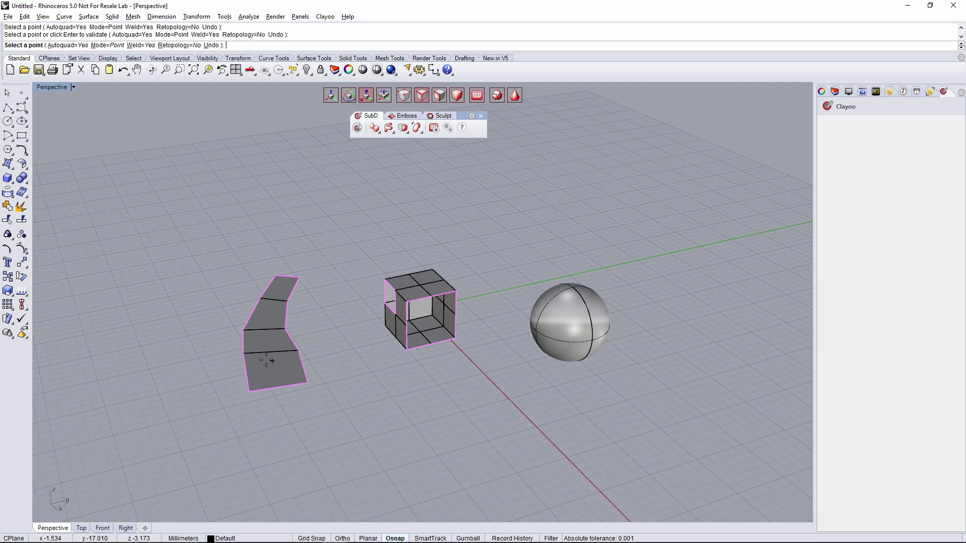
right_click_drag(267, 361, 265, 388)
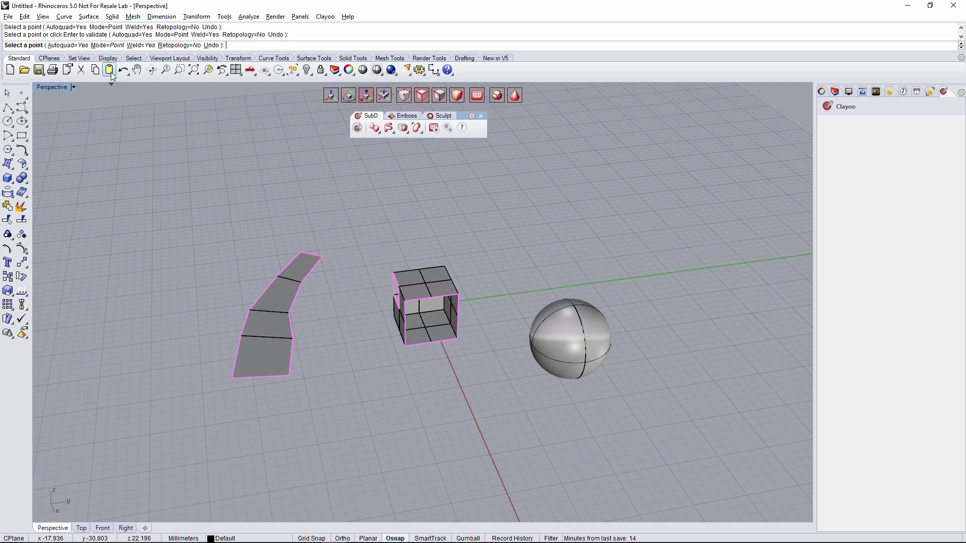
Step: With Autoquad=No, create a seven-point polygon face at the strip's bottom end
left_click(65, 45)
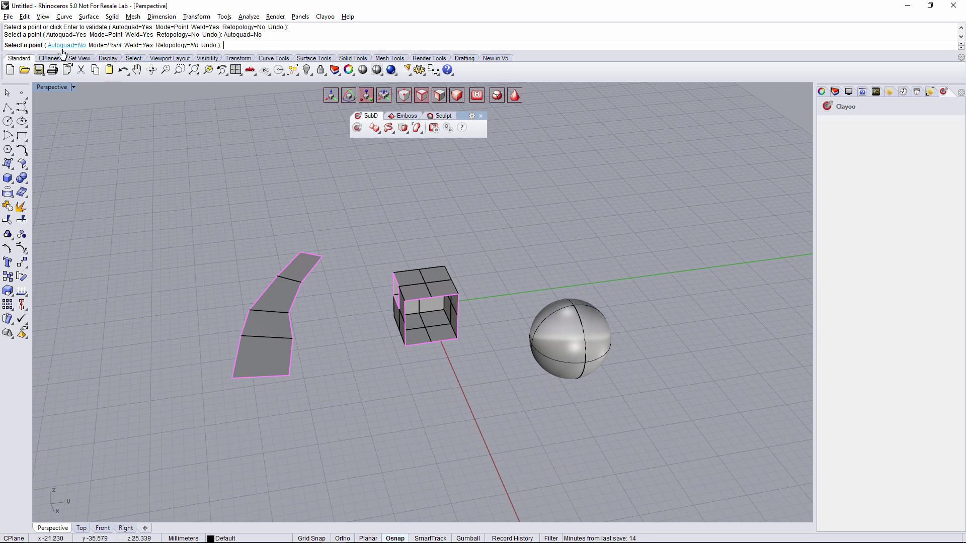
left_click(232, 378)
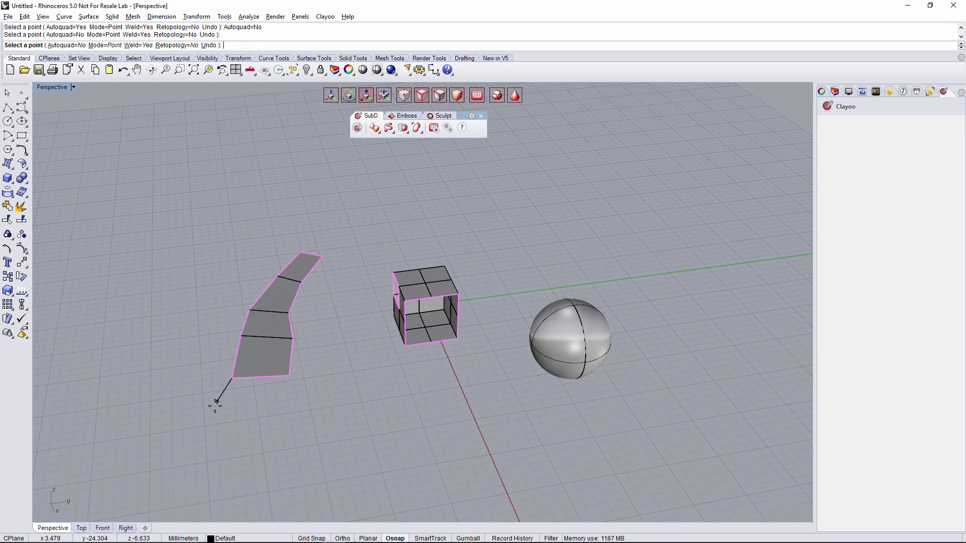
left_click(214, 409)
left_click(237, 447)
left_click(278, 448)
left_click(314, 429)
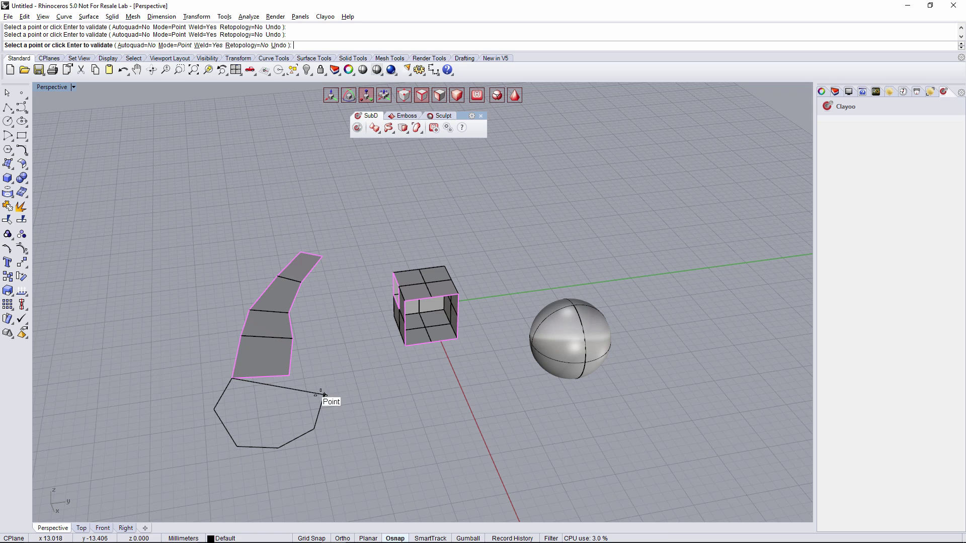
left_click(324, 395)
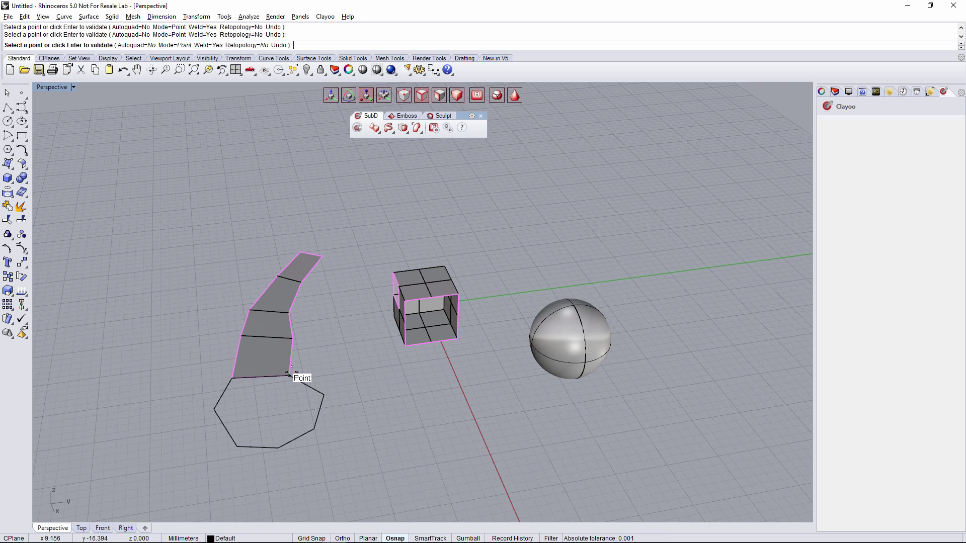
left_click(289, 375)
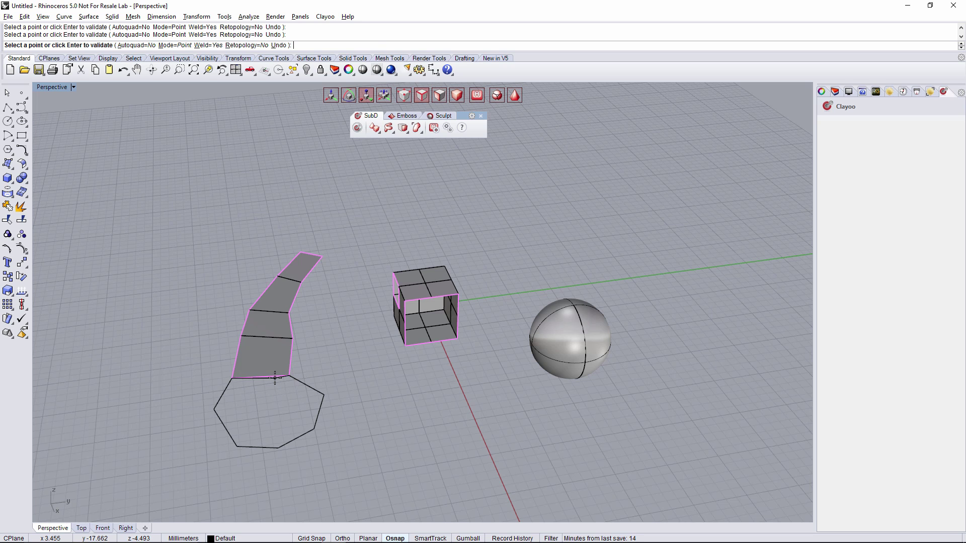
key("Return")
Step: Set Append Face's Autoquad option back to Yes
right_click_drag(310, 381, 197, 403)
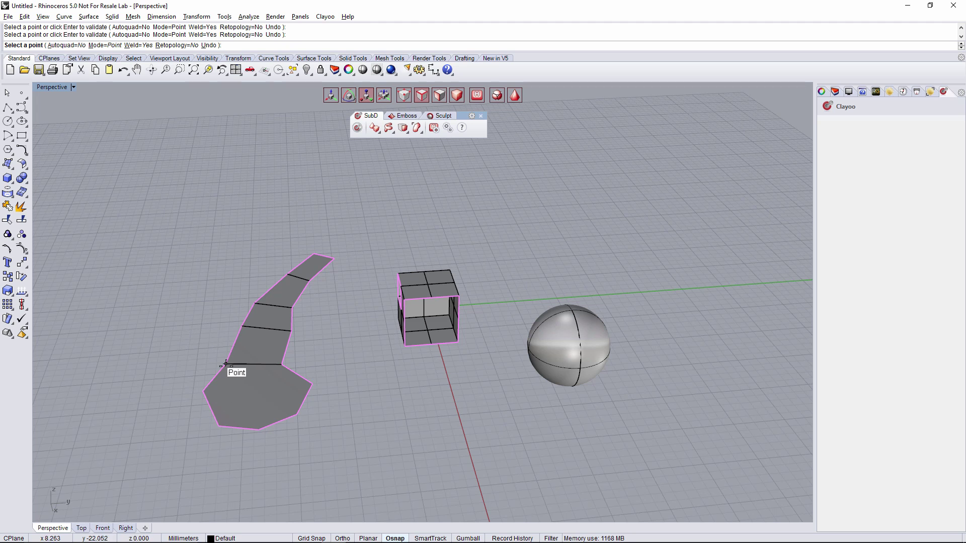
left_click(61, 45)
right_click_drag(179, 200, 182, 216)
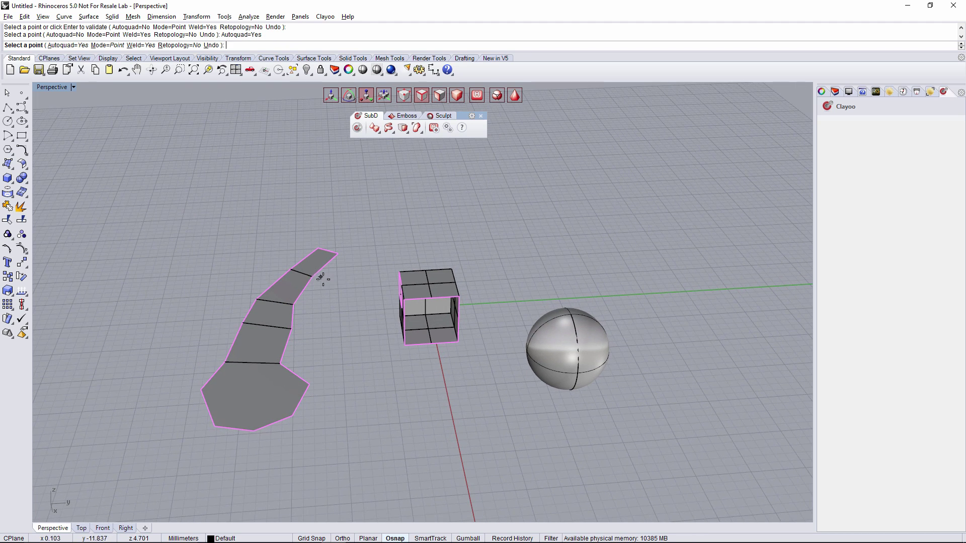
Step: Zoom in and fill the cube's missing corner square with a four-point quad, then restore the wider view
right_click_drag(323, 276, 340, 315)
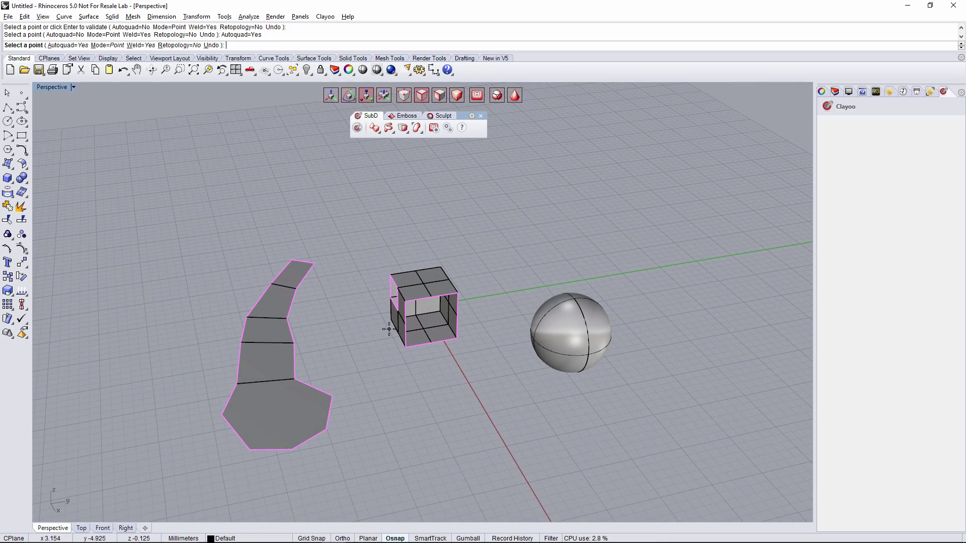
scroll(407, 302, "up", 5)
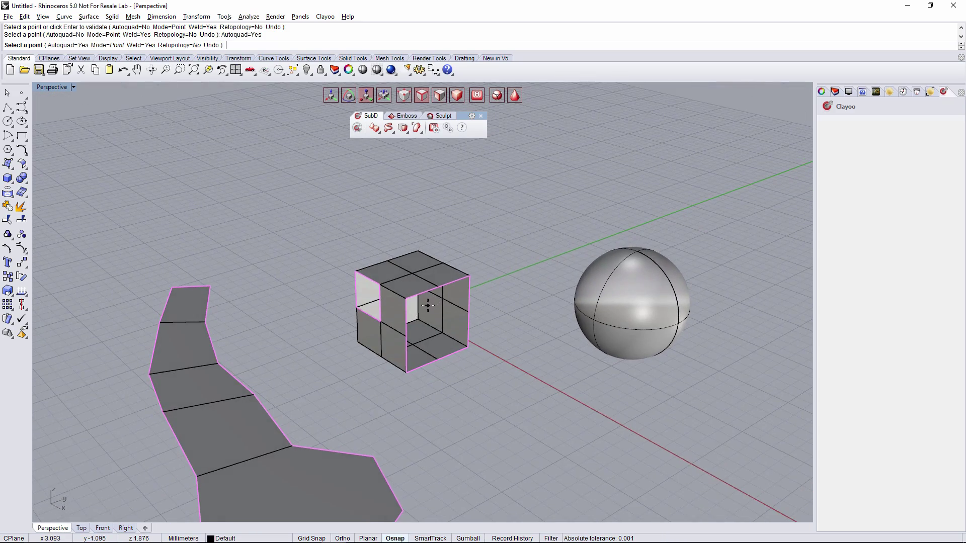
scroll(343, 282, "up", 5)
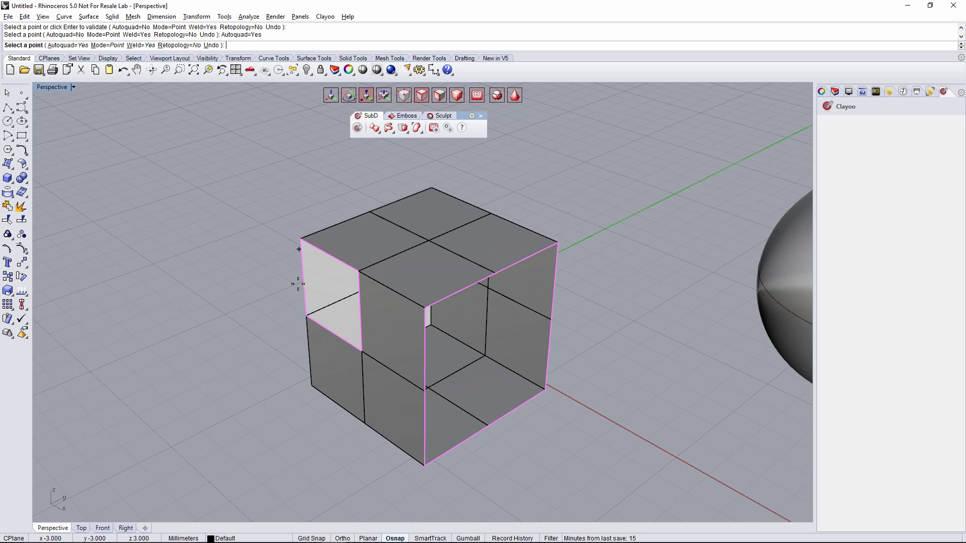
key("Home")
key("Home")
key("Home")
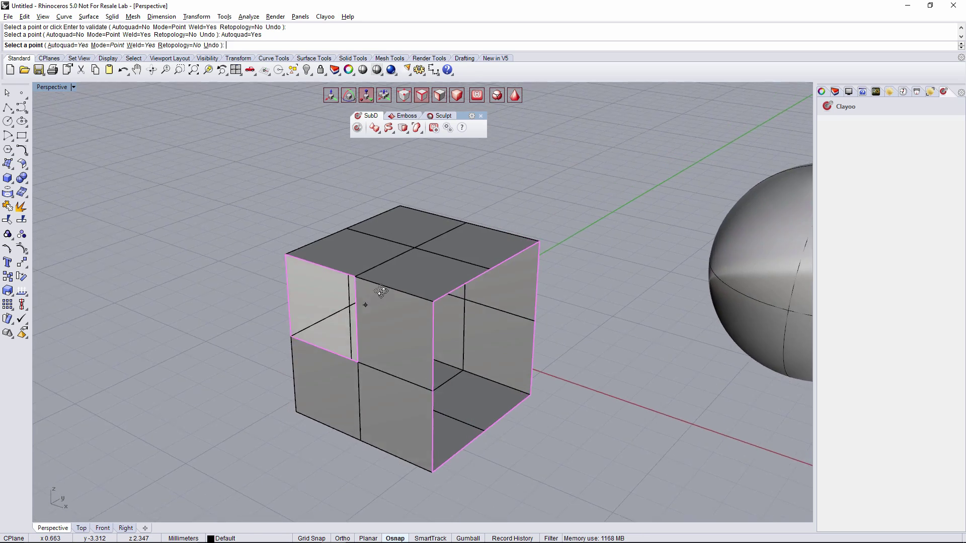
left_click(287, 254)
left_click(292, 336)
left_click(352, 360)
left_click(358, 279)
key("Home")
key("Home")
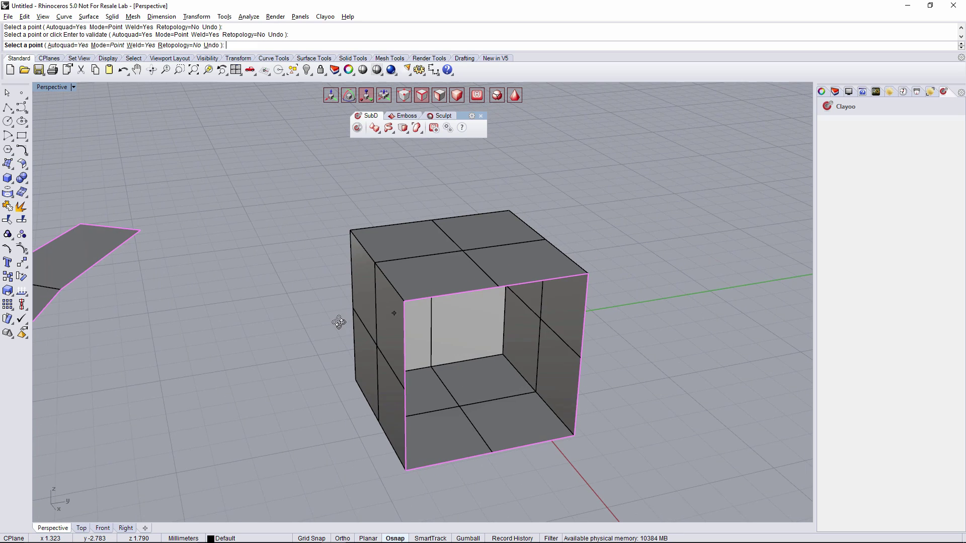
key("Home")
key("Home")
key("Home")
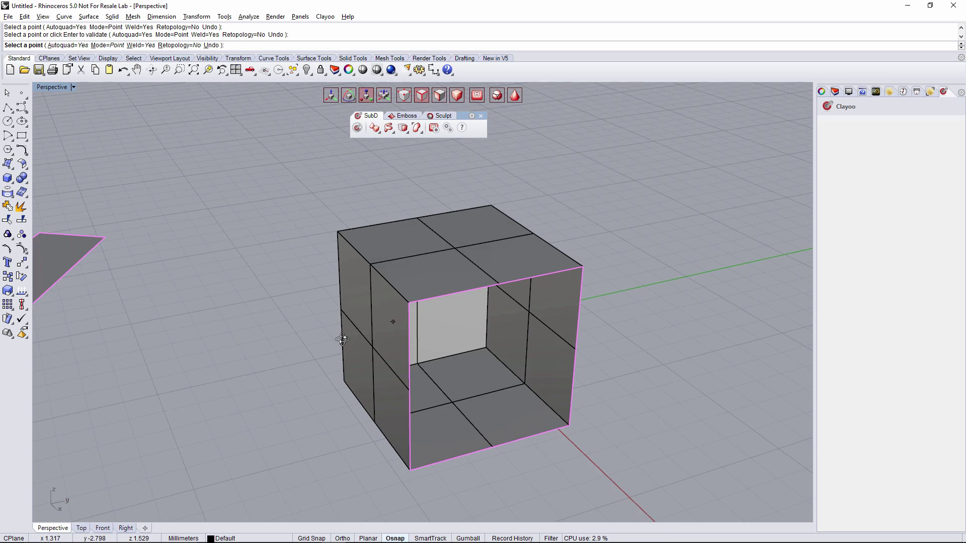
key("Home")
key("Home")
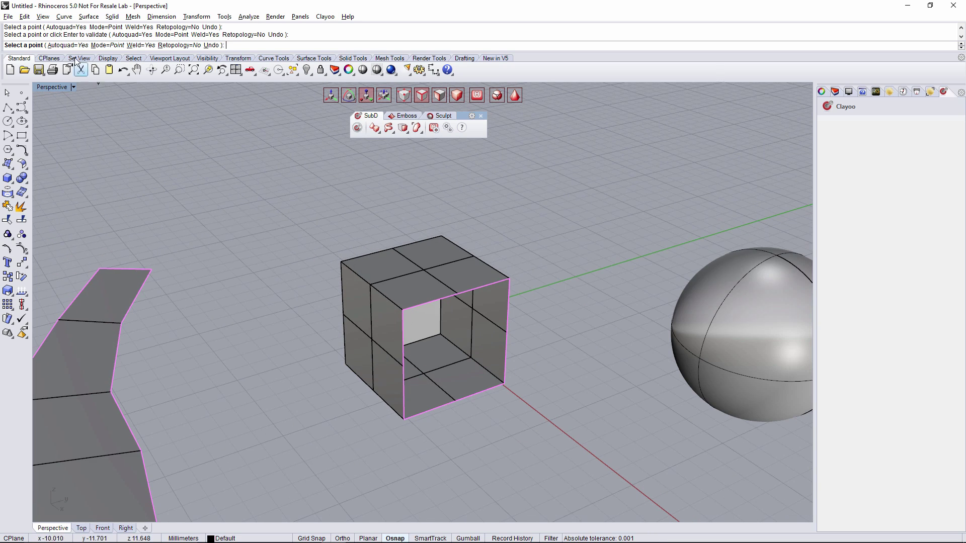
Step: With Autoquad=No, pick the eight boundary vertices to cap the cube's open side with one face
left_click(63, 45)
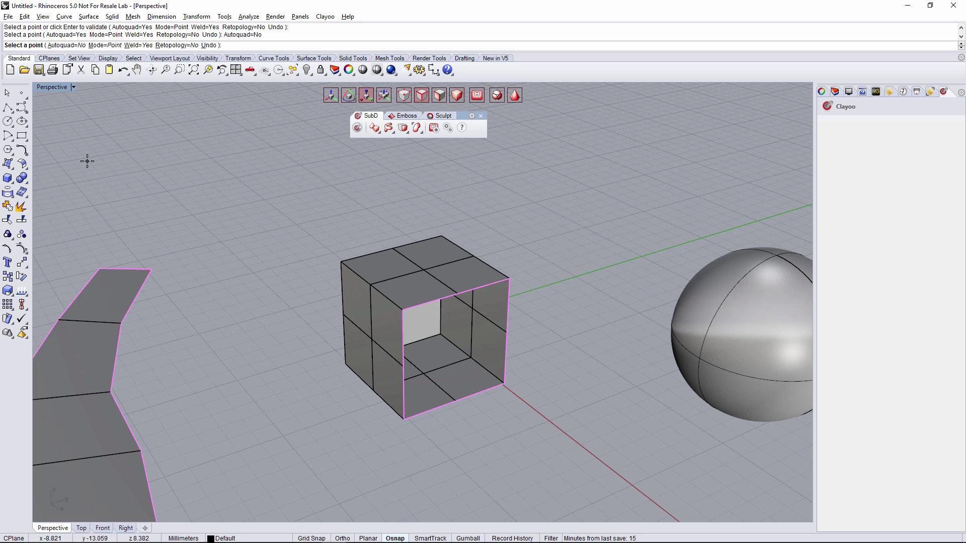
left_click(405, 322)
left_click(404, 383)
left_click(404, 418)
left_click(455, 400)
left_click(504, 385)
left_click(506, 332)
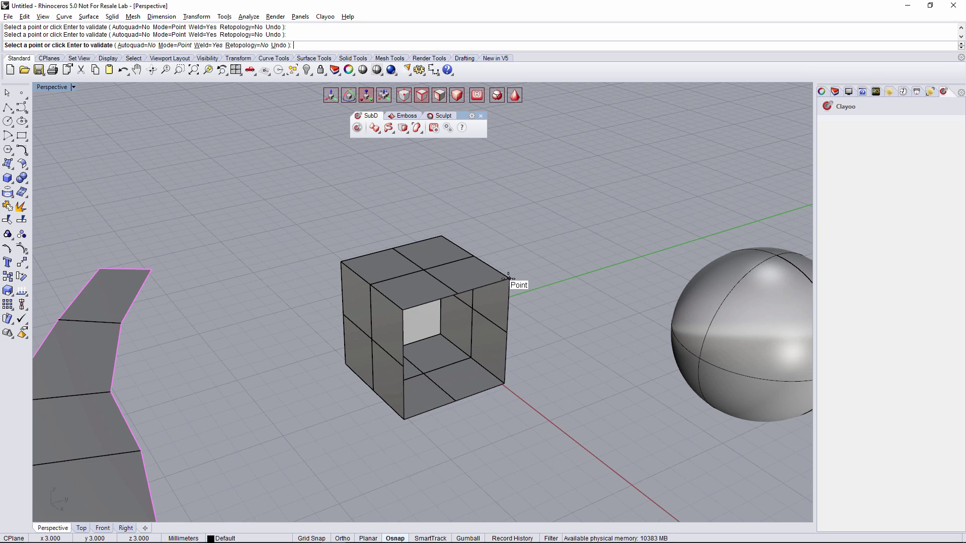
left_click(509, 279)
left_click(456, 294)
key("Return")
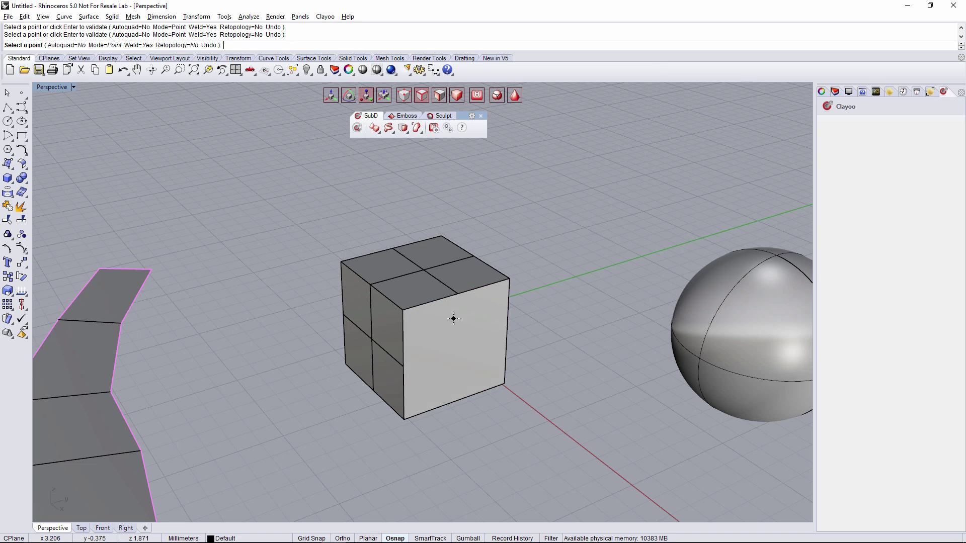
mouse_move(454, 318)
right_mouse_down()
mouse_move(507, 320)
mouse_move(461, 331)
right_mouse_up()
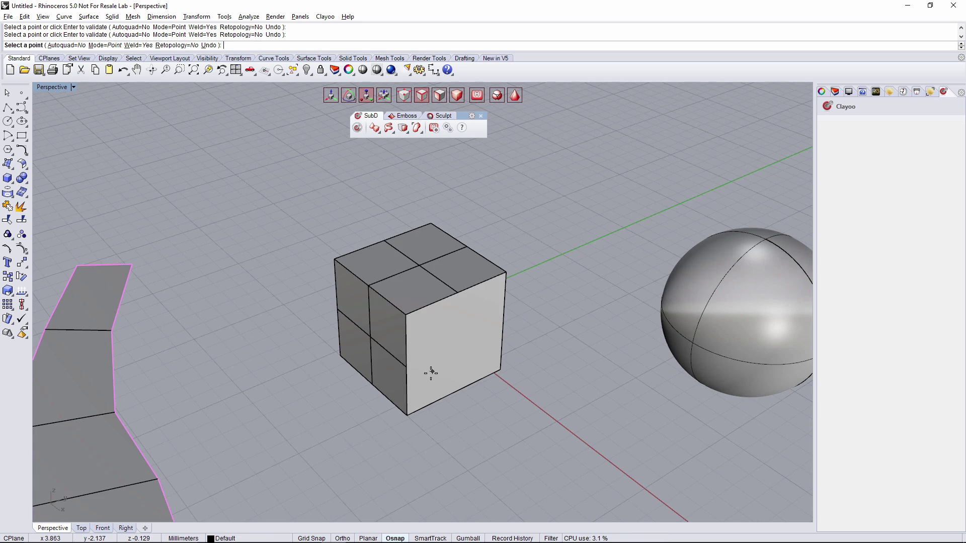
right_click_drag(431, 372, 442, 351)
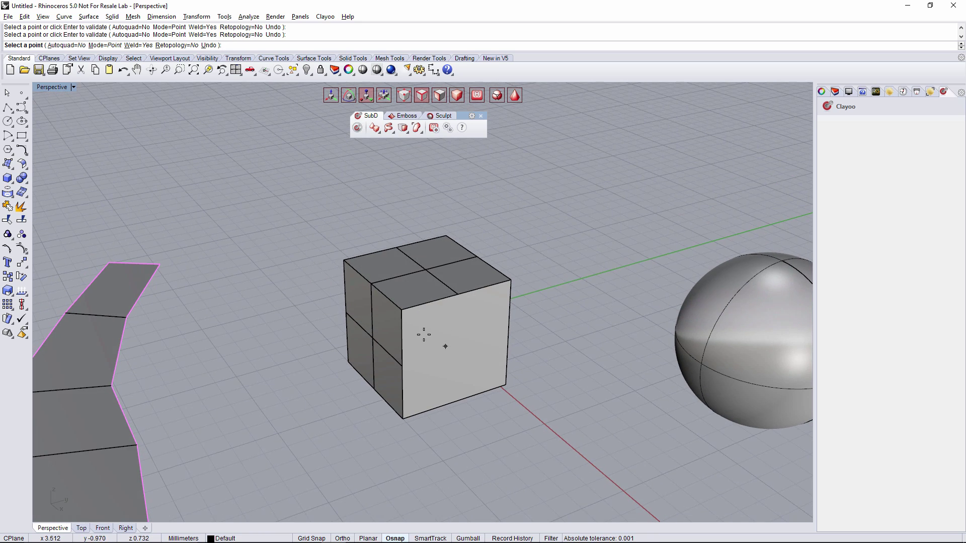
Step: Set Autoquad=Yes, end the command and undo the appended faces
left_click(64, 46)
scroll(157, 207, "down", 2)
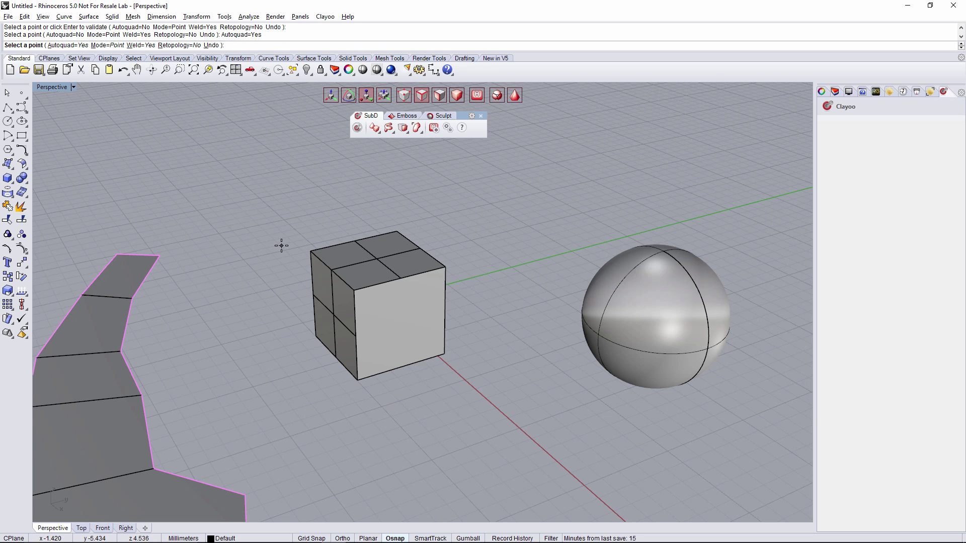
key("Escape")
key("ctrl+z")
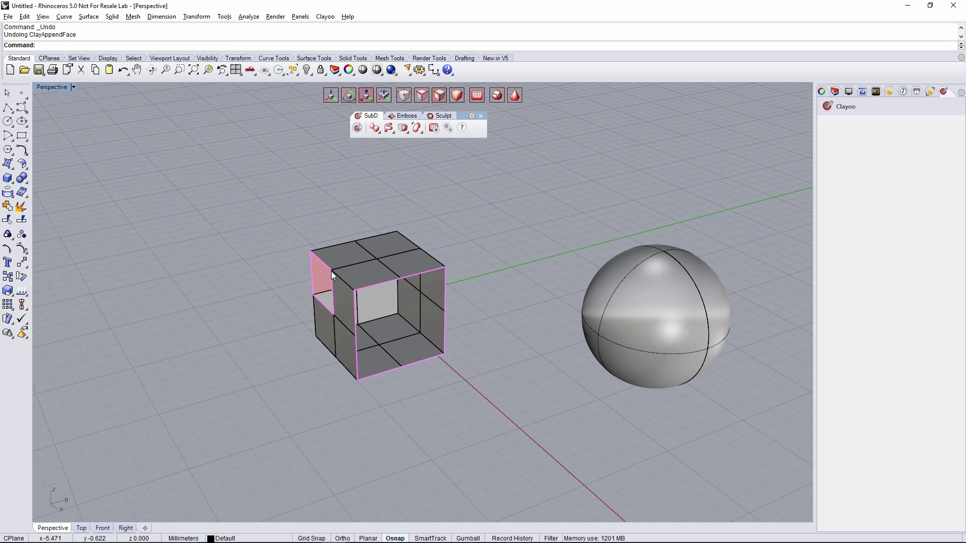
scroll(317, 282, "down", 3)
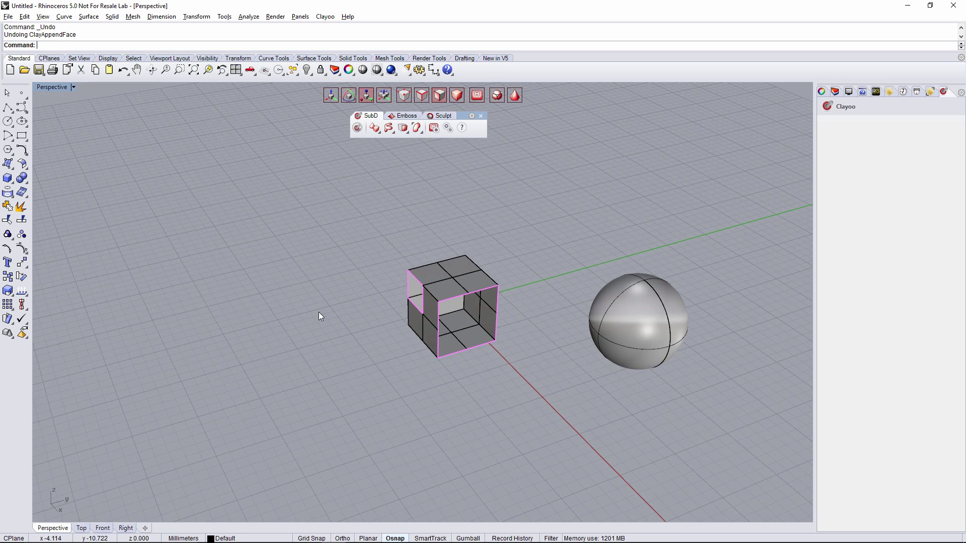
Step: Restart Append Face and orbit to look into the cube's hole
left_click(394, 128)
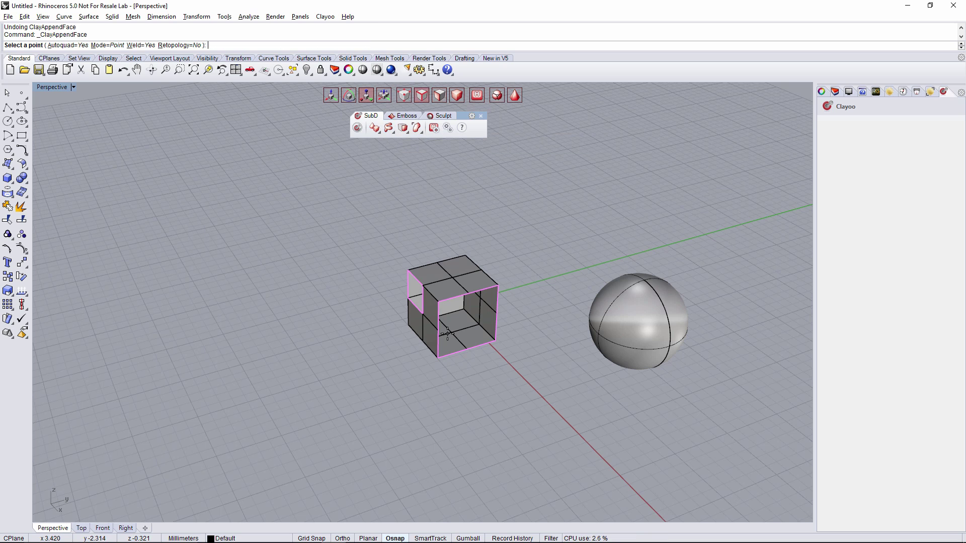
scroll(445, 334, "up", 3)
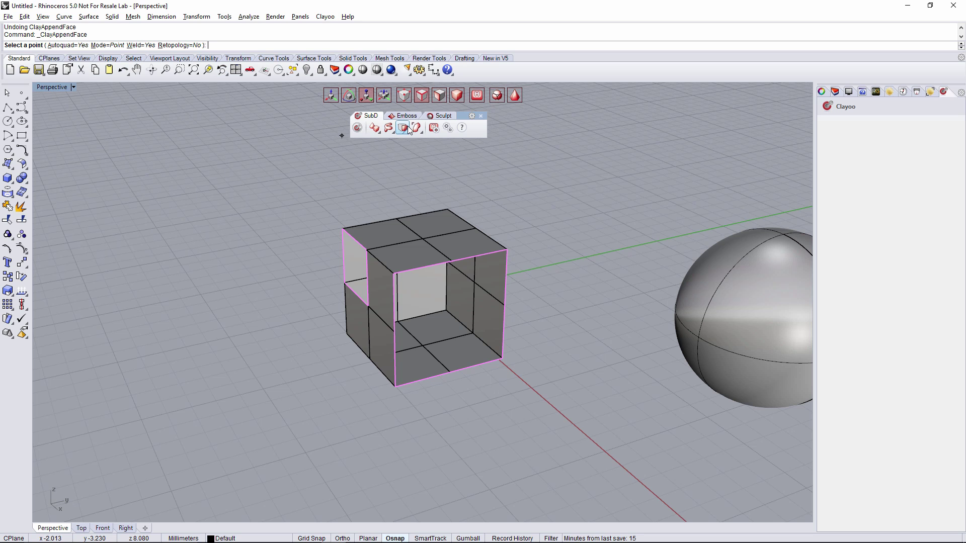
right_click_drag(403, 146, 250, 156)
right_click_drag(309, 225, 326, 222)
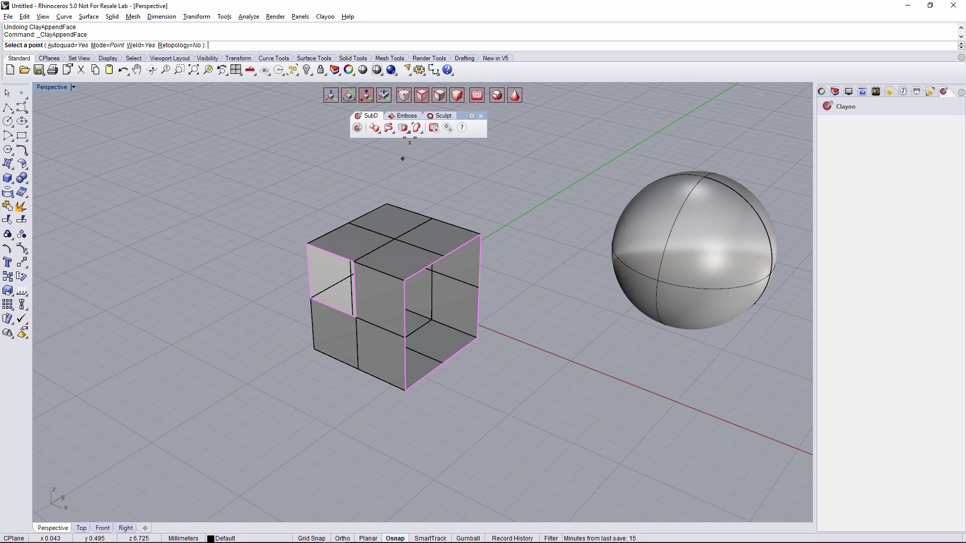
Step: With Weld=No, fill the cube's hole with a four-corner quad face
left_click(137, 45)
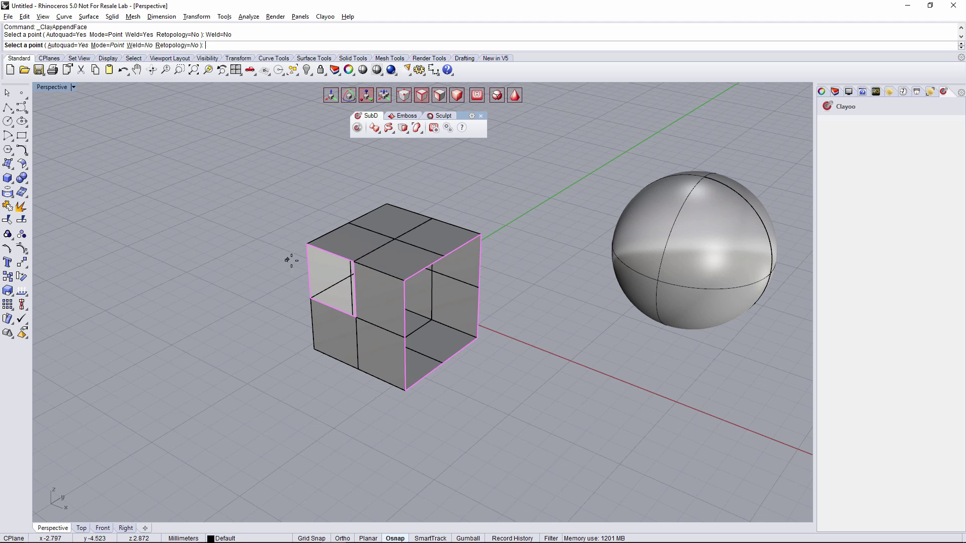
left_click(307, 245)
left_click(311, 299)
left_click(355, 316)
left_click(354, 260)
right_click_drag(357, 315, 412, 315)
scroll(370, 274, "up", 3)
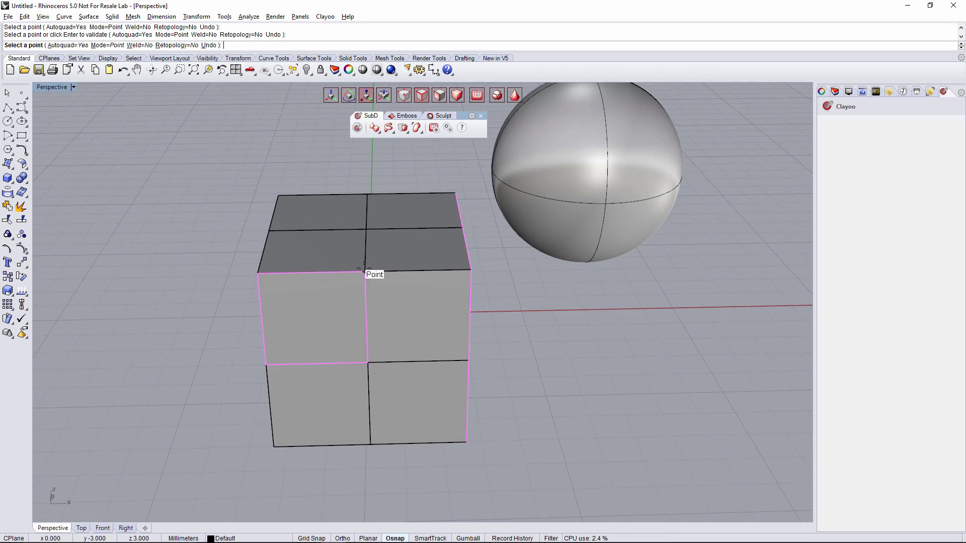
right_click_drag(369, 289, 307, 304)
key("Return")
Step: Drag the new face left as a separate panel and select the cube
right_click_drag(211, 304, 319, 273)
left_click(319, 273, "ctrl+shift")
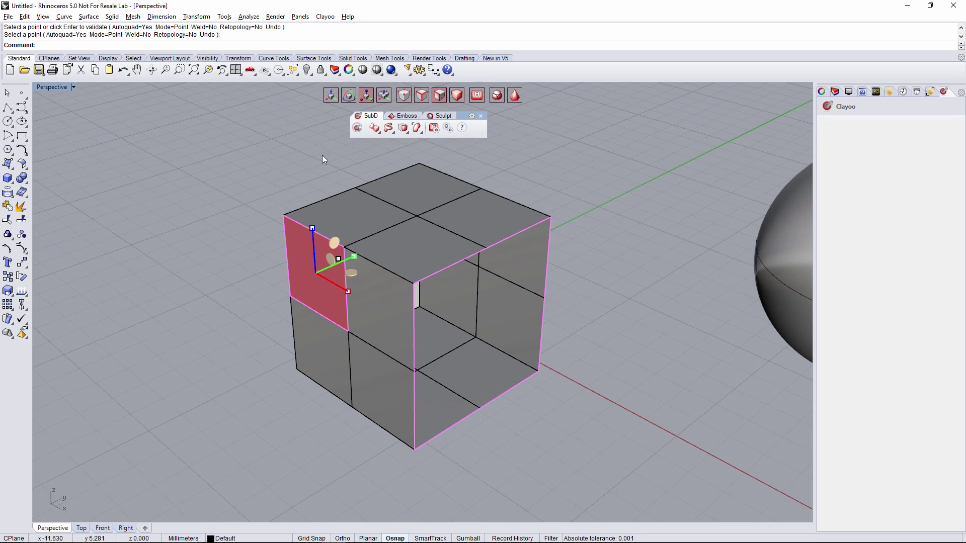
left_click_drag(348, 261, 259, 313)
left_click(292, 403)
mouse_move(293, 403)
right_mouse_down()
mouse_move(443, 356)
mouse_move(487, 355)
mouse_move(287, 392)
right_mouse_up()
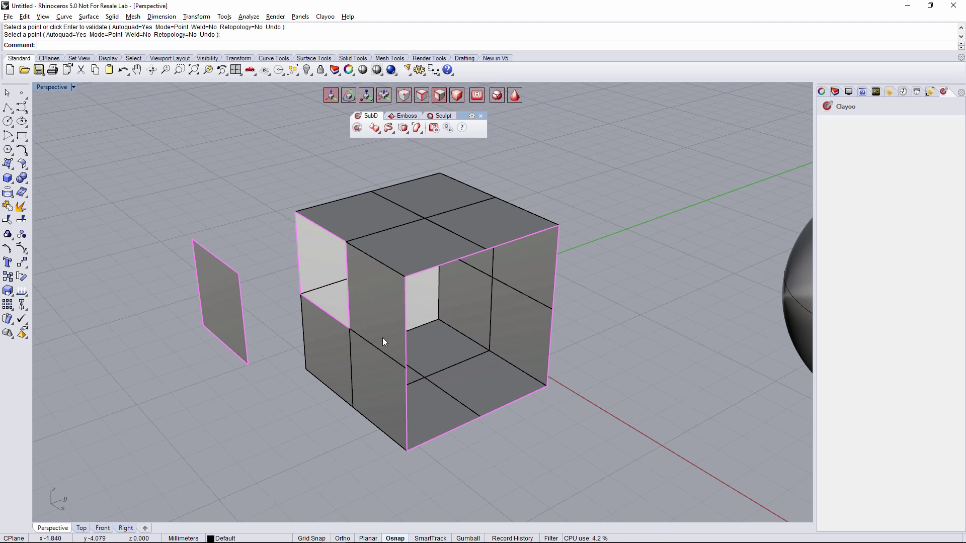
scroll(578, 405, "down", 2)
scroll(577, 405, "down", 3)
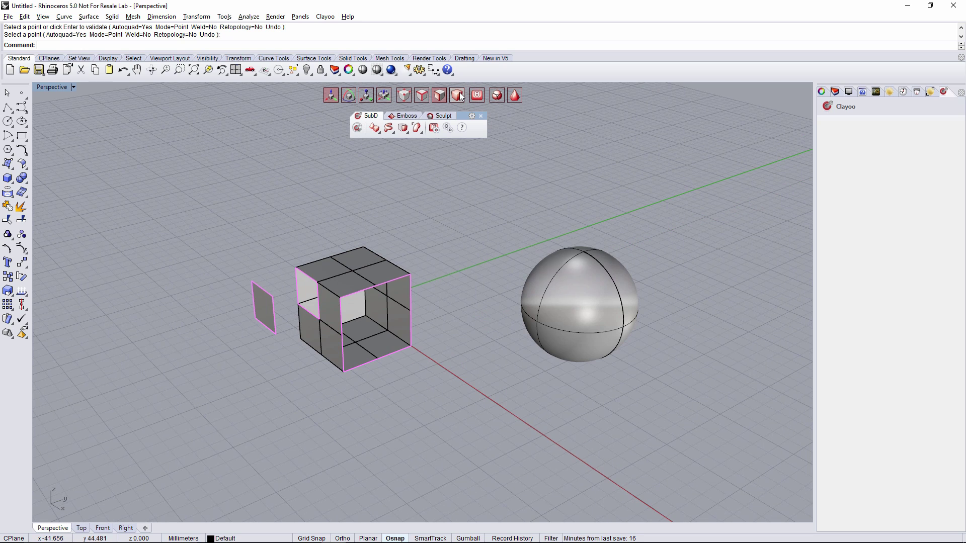
left_click(363, 293)
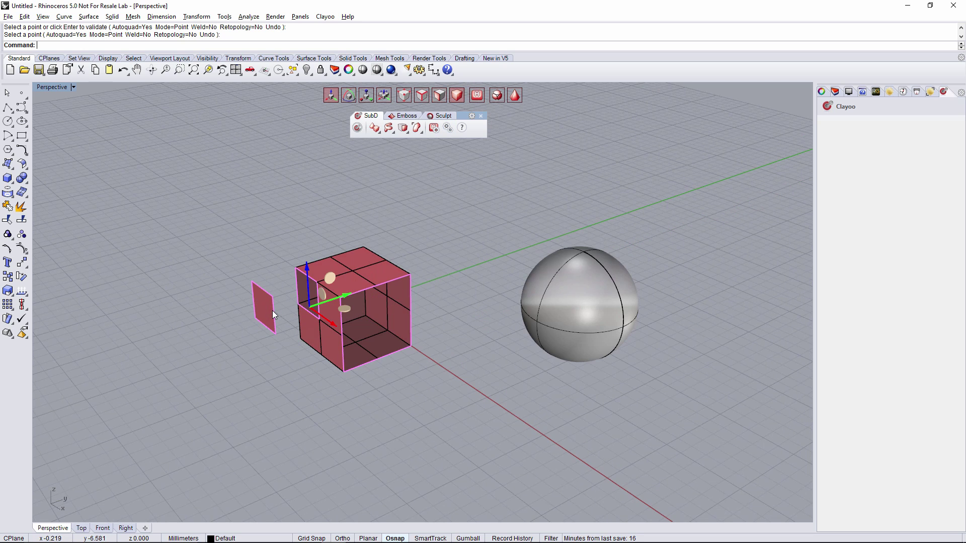
Step: Delete the cube and loose panel, and centre the view on the sphere
key("Delete")
scroll(501, 333, "up", 3)
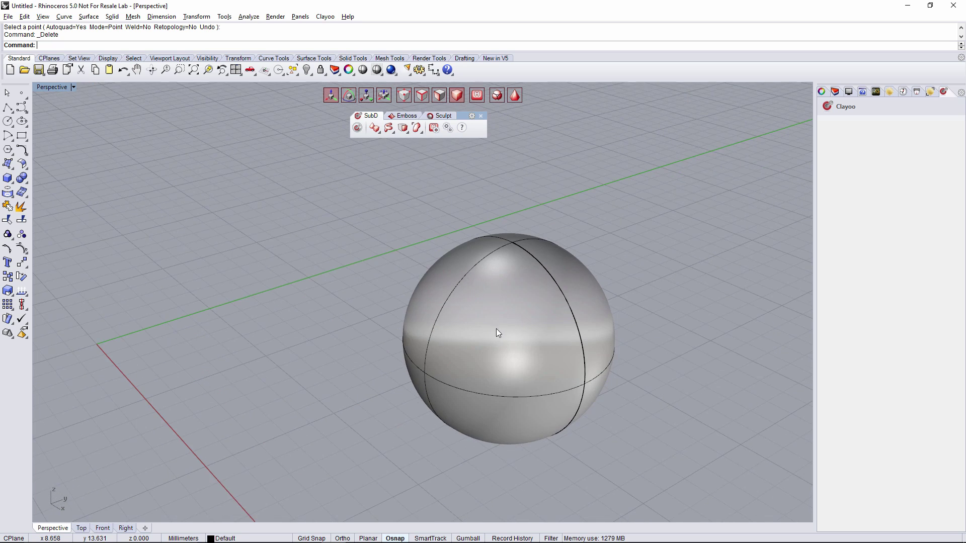
right_click_drag(501, 333, 440, 305, "shift")
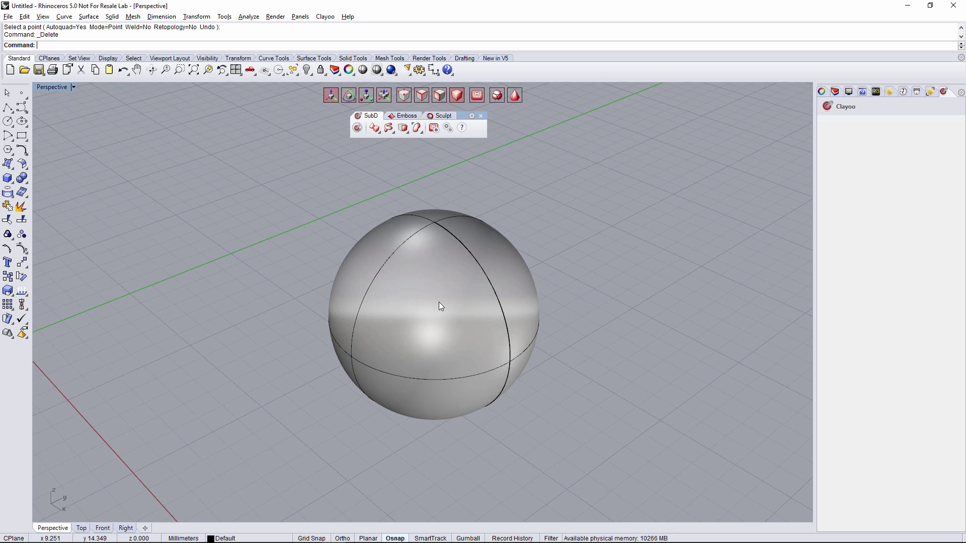
Step: Start Append Face with Retopology=Yes at Offset 0.2
left_click(394, 127)
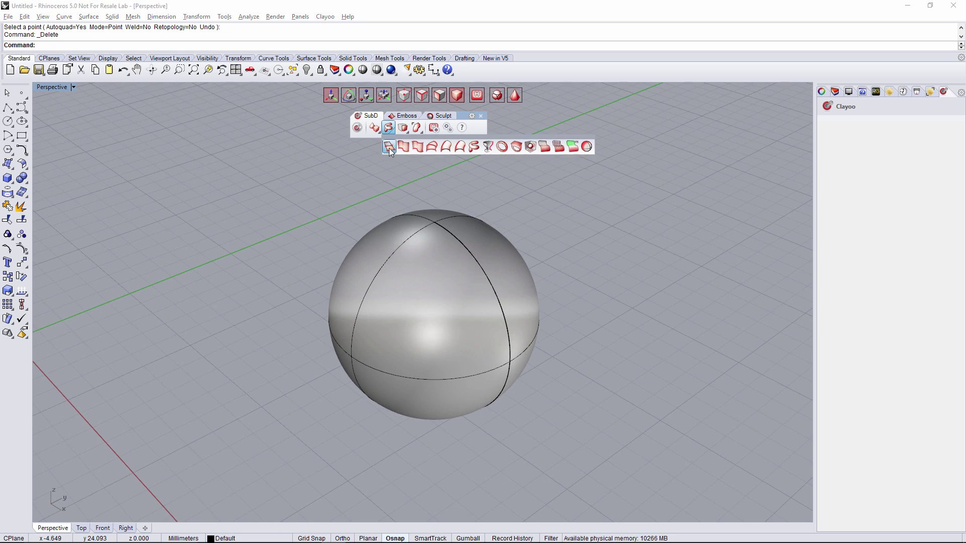
left_click(388, 146)
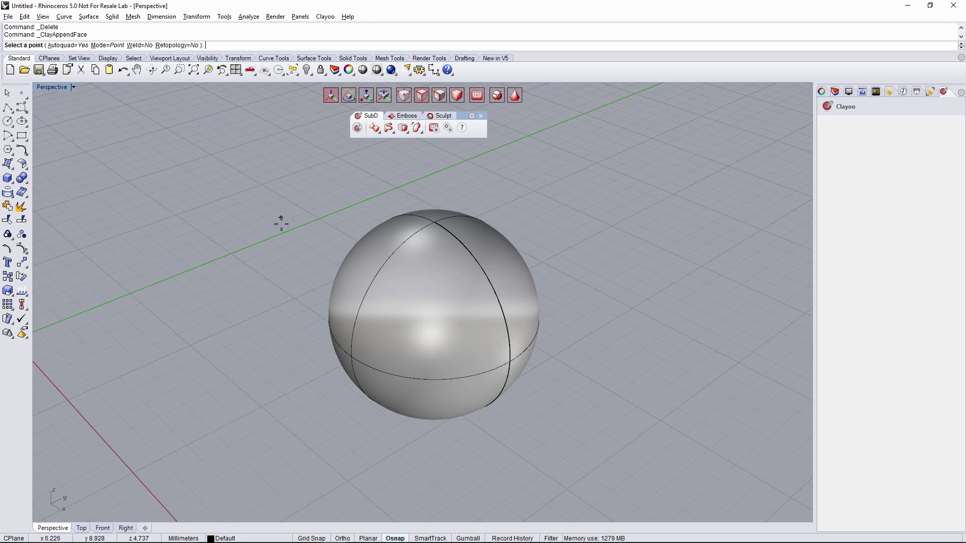
left_click(185, 45)
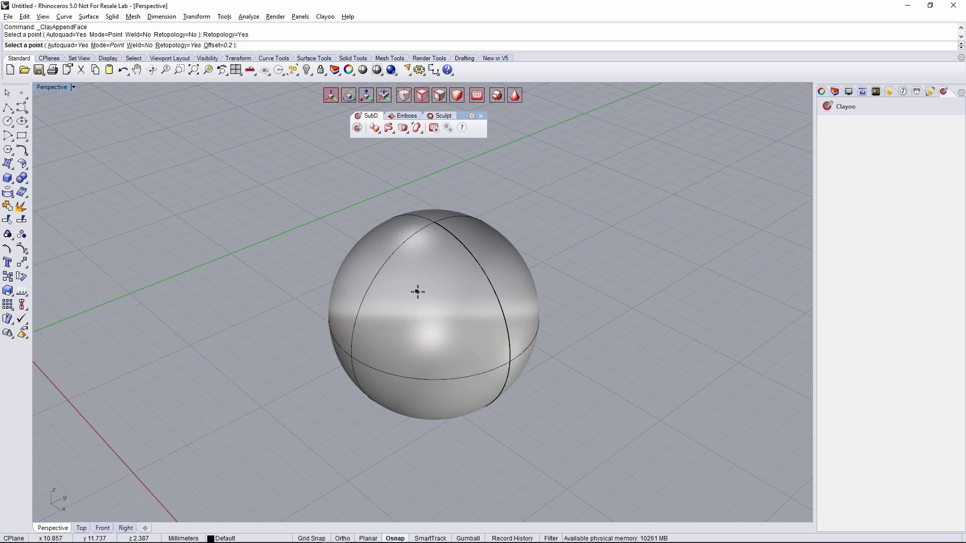
Step: Draw a four-point quad on the sphere, then a second quad directly beneath it
left_click(411, 276)
left_click(407, 300)
left_click(438, 302)
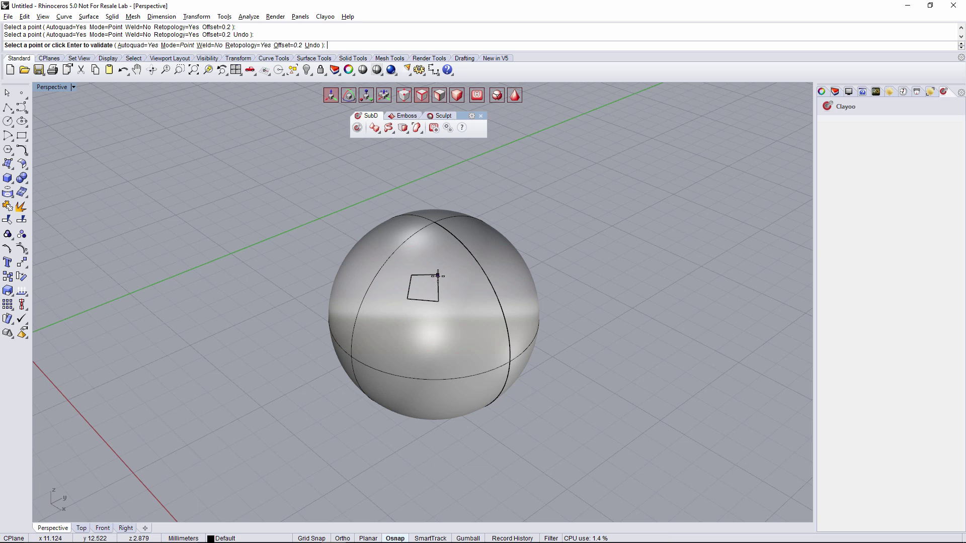
left_click(437, 275)
right_click_drag(401, 332, 511, 304)
scroll(455, 275, "up", 5)
right_click_drag(456, 275, 407, 299)
left_click(407, 299)
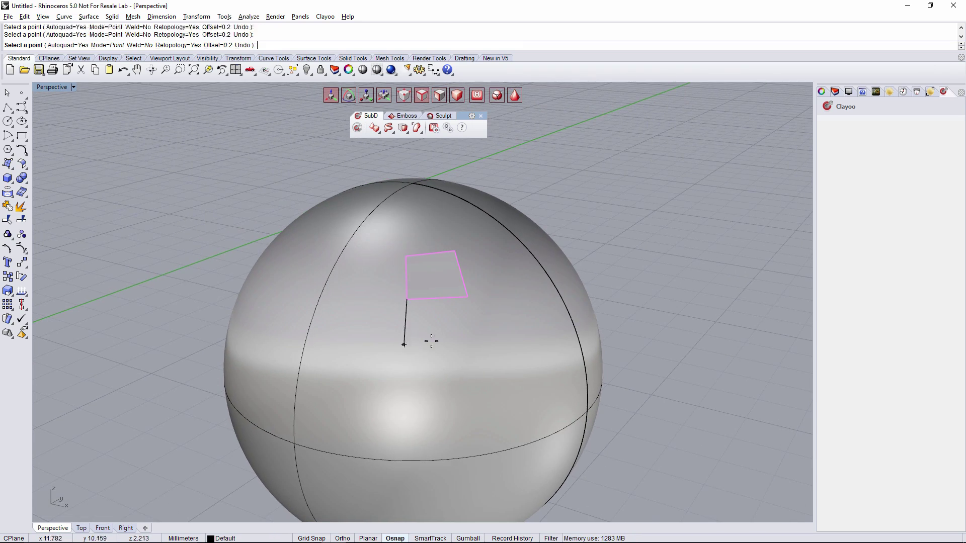
left_click(462, 334)
left_click(467, 297)
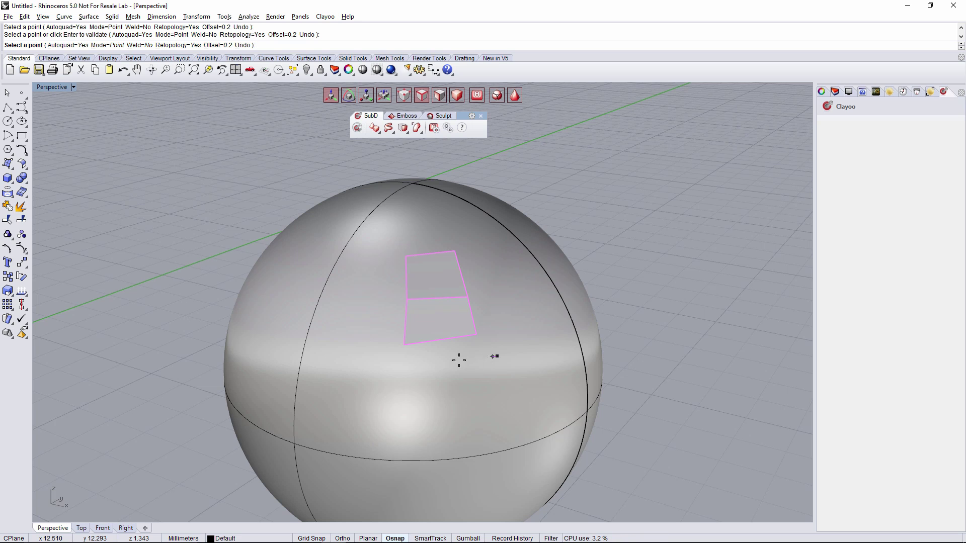
Step: With Weld=Yes, add a third quad on the sphere adjoining the second
left_click(140, 45)
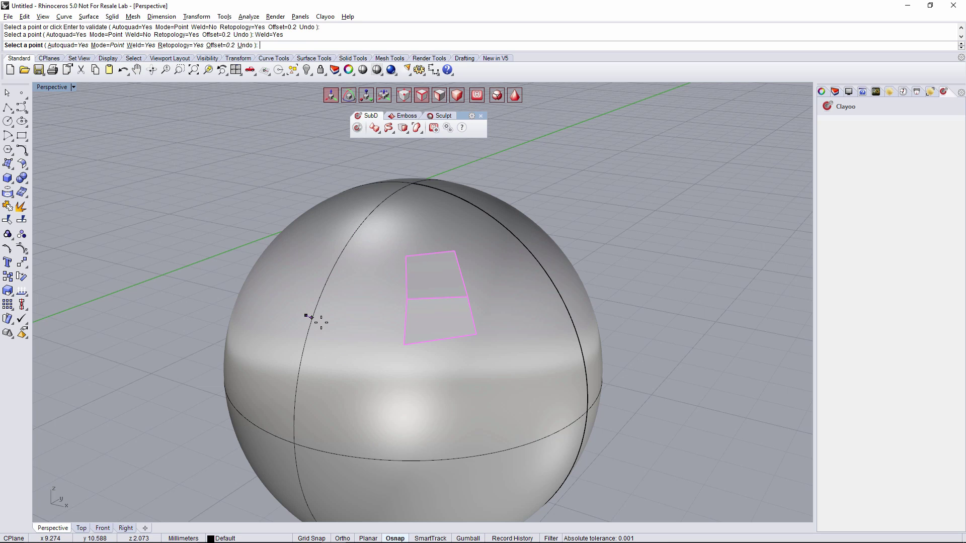
right_click_drag(331, 327, 410, 330)
left_click(405, 331)
left_click(405, 380)
left_click(476, 372)
left_click(479, 322)
Step: Orbit and zoom around the sphere to inspect the quad strip
right_click_drag(485, 361, 456, 262)
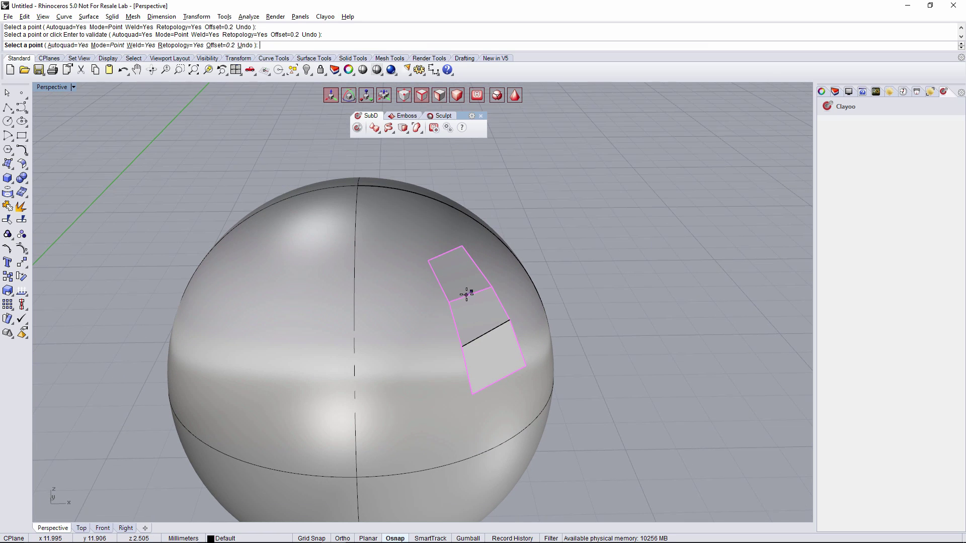
scroll(500, 287, "up", 4)
scroll(492, 282, "up", 3)
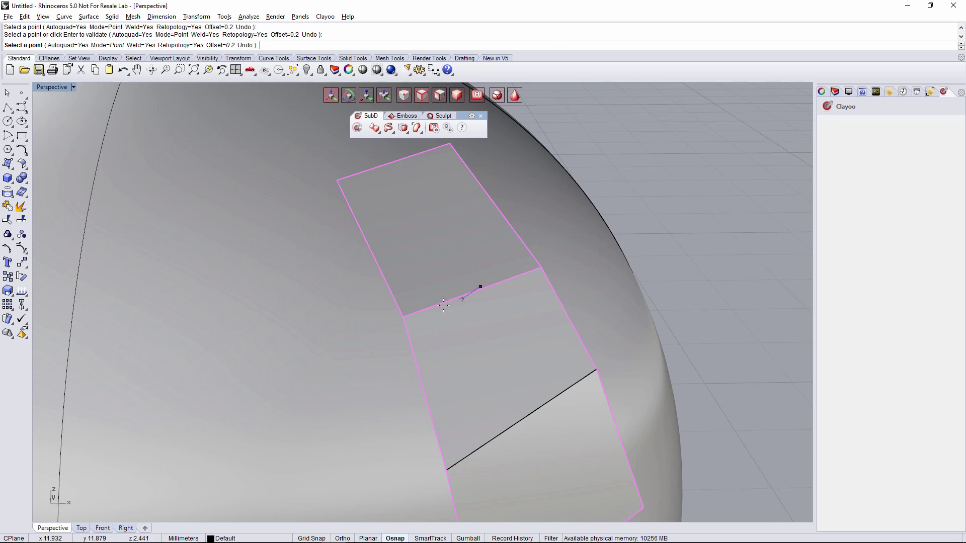
scroll(475, 287, "down", 3)
scroll(477, 301, "down", 4)
right_click_drag(491, 315, 516, 357)
Step: Restart ClayAppendFace in Point mode and place two stacked quads on the sphere's front
right_click(427, 367)
right_click(344, 272)
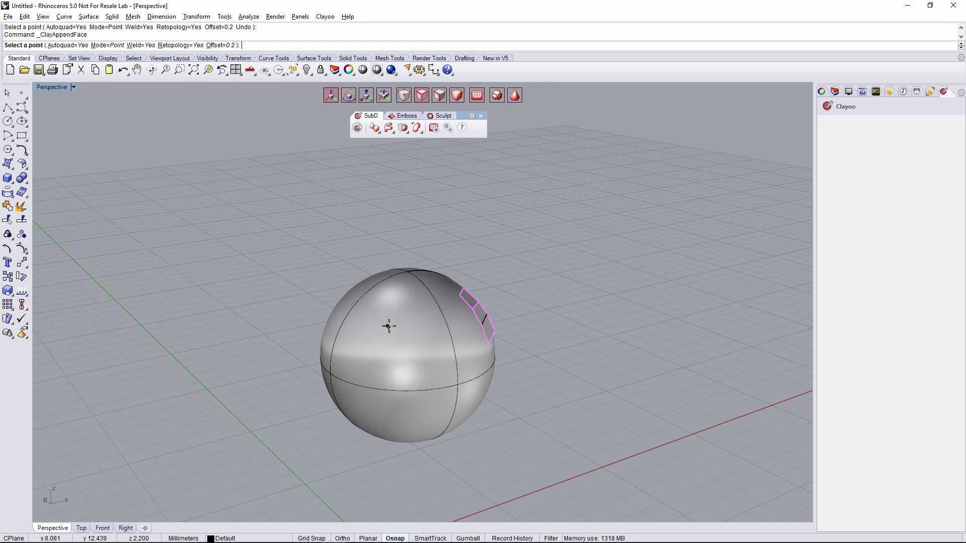
left_click(398, 346)
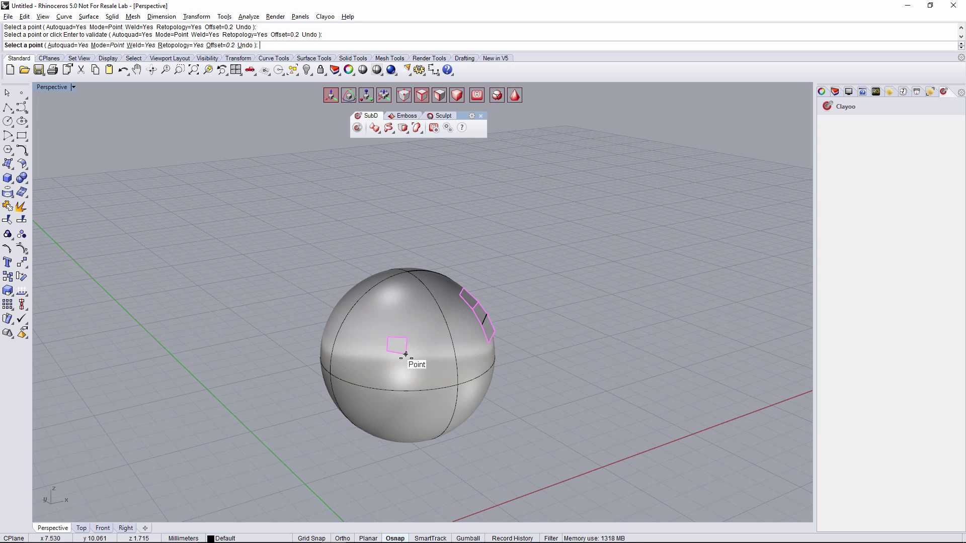
left_click(398, 323)
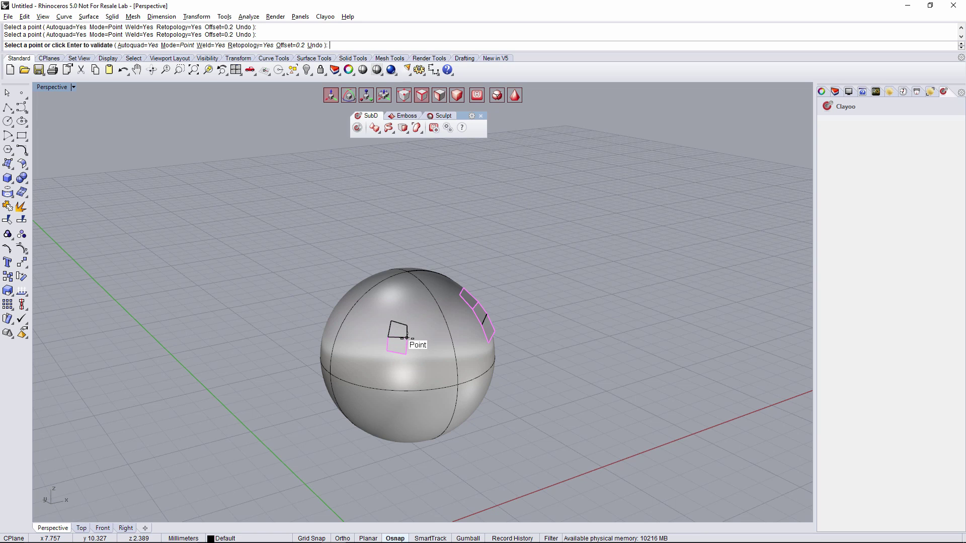
left_click(406, 337)
left_click(393, 320)
left_click(395, 303)
left_click(408, 308)
key("Return")
right_click_drag(411, 322, 179, 197)
Step: Switch Append Face to FromEdge mode and add a quad off the strip's vertical edge
left_click(107, 45)
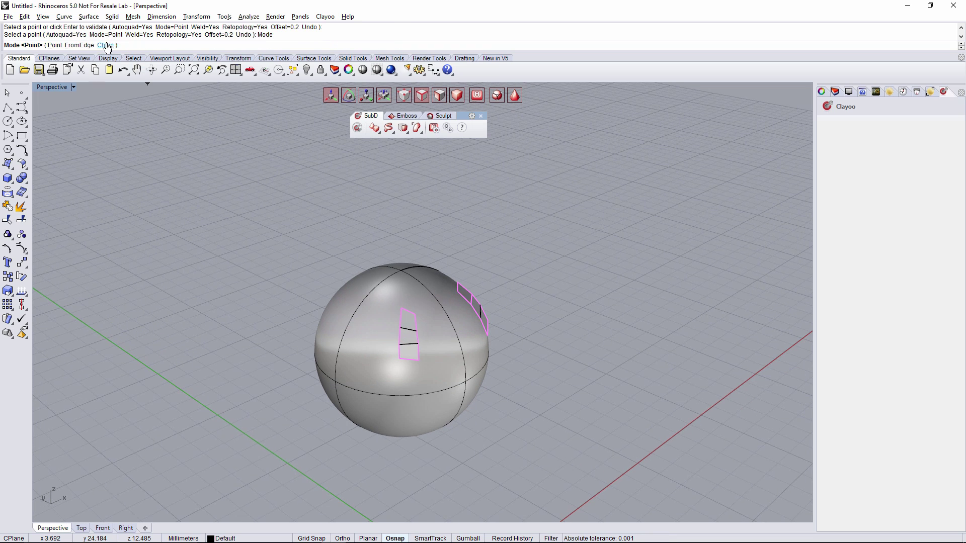
left_click(78, 45)
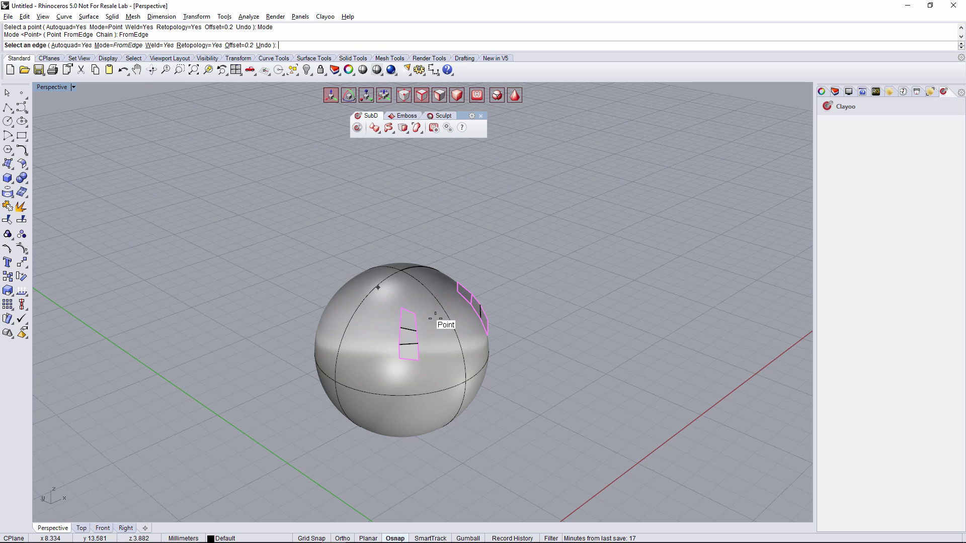
scroll(430, 333, "up", 4)
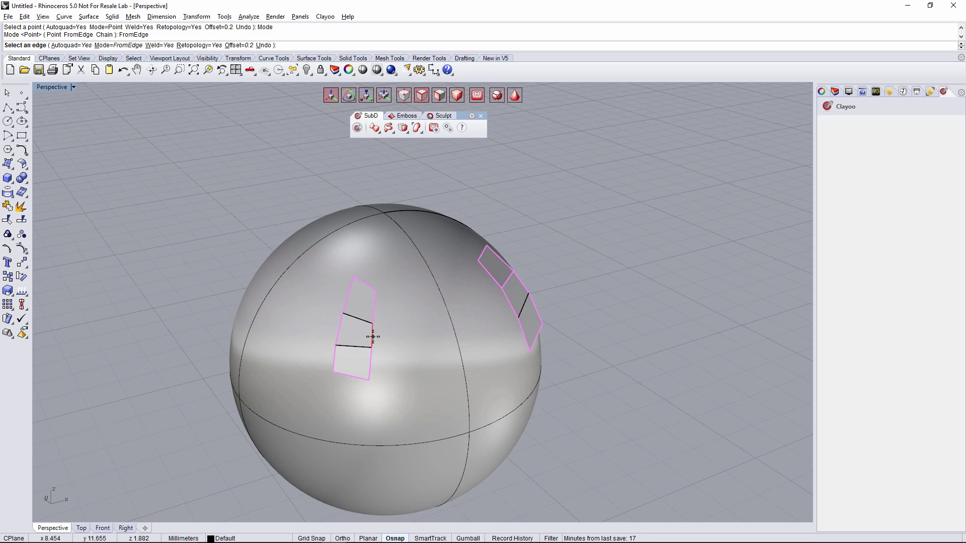
left_click(373, 337)
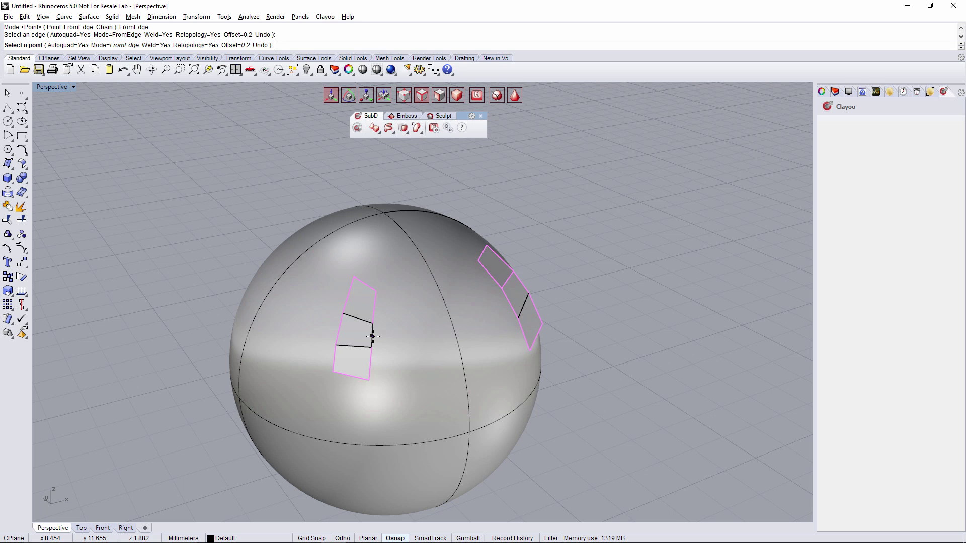
left_click(404, 326)
left_click(401, 351)
right_click_drag(399, 349, 416, 372)
Step: Add two more quads on the right side of the patch's edges
left_click(373, 312)
left_click(407, 296)
left_click(402, 328)
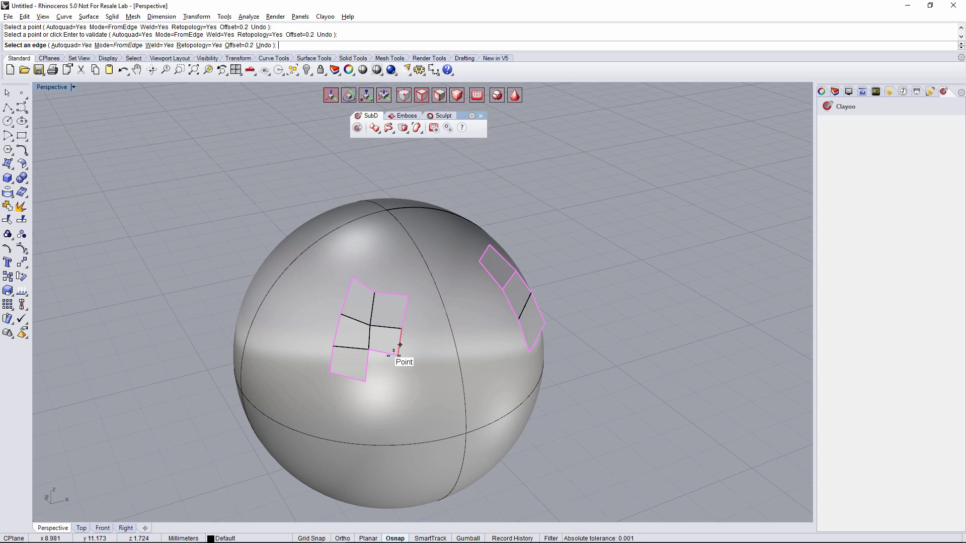
left_click(368, 369)
left_click(397, 355)
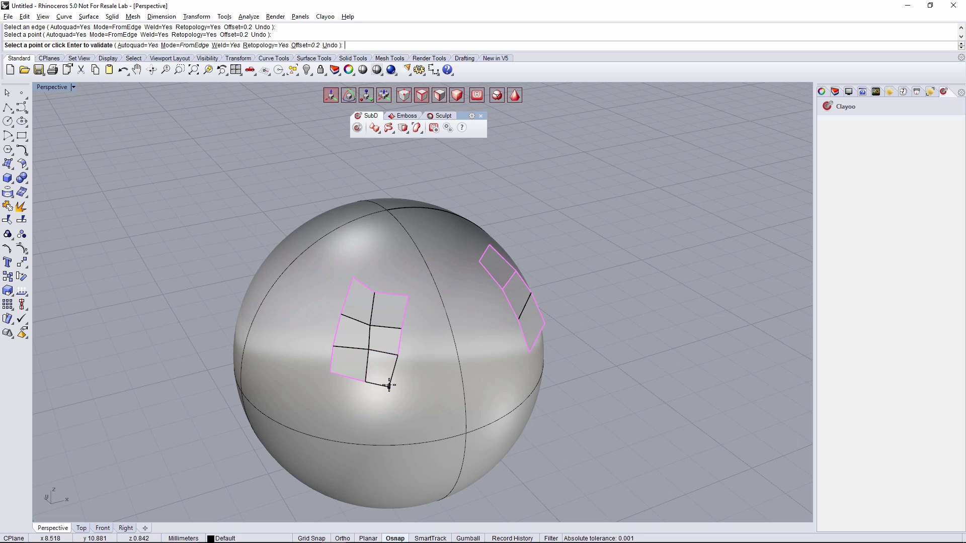
left_click(389, 385)
right_click_drag(389, 386, 367, 302)
Step: Add upper, middle and lower quads along the patch's left edges
left_click(345, 286)
left_click(335, 273)
left_click(331, 310)
left_click(358, 332)
left_click(327, 302)
left_click(328, 338)
left_click(359, 359)
left_click(332, 339)
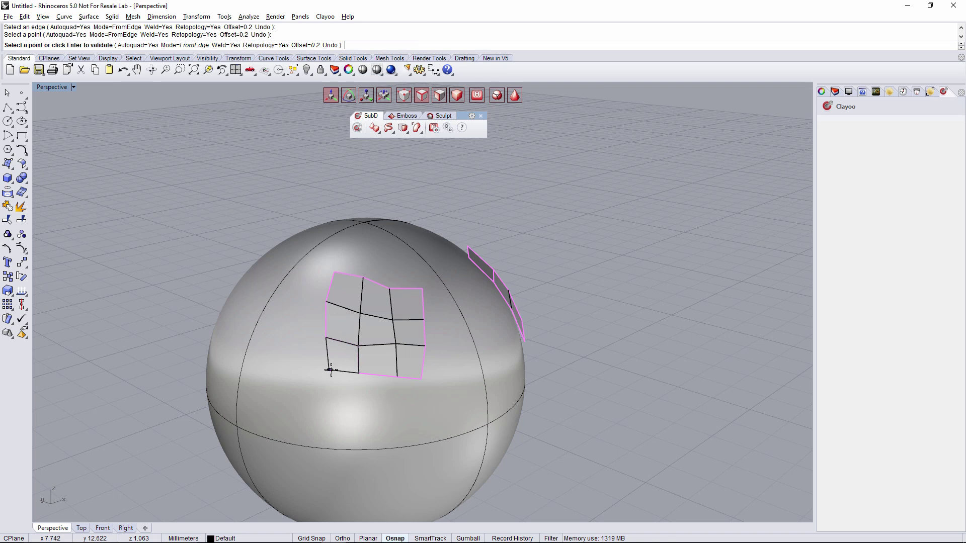
left_click(327, 366)
mouse_move(415, 367)
right_mouse_down()
mouse_move(399, 355)
mouse_move(437, 352)
mouse_move(461, 372)
mouse_move(415, 375)
right_mouse_up()
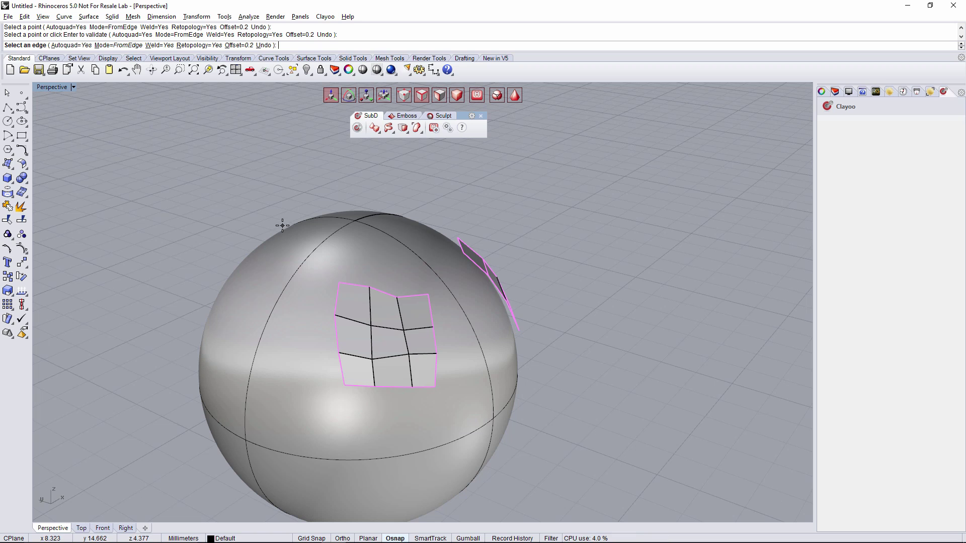
Step: Switch Append Face to Chain mode and start a ring from the patch's top-left edge
left_click(128, 48)
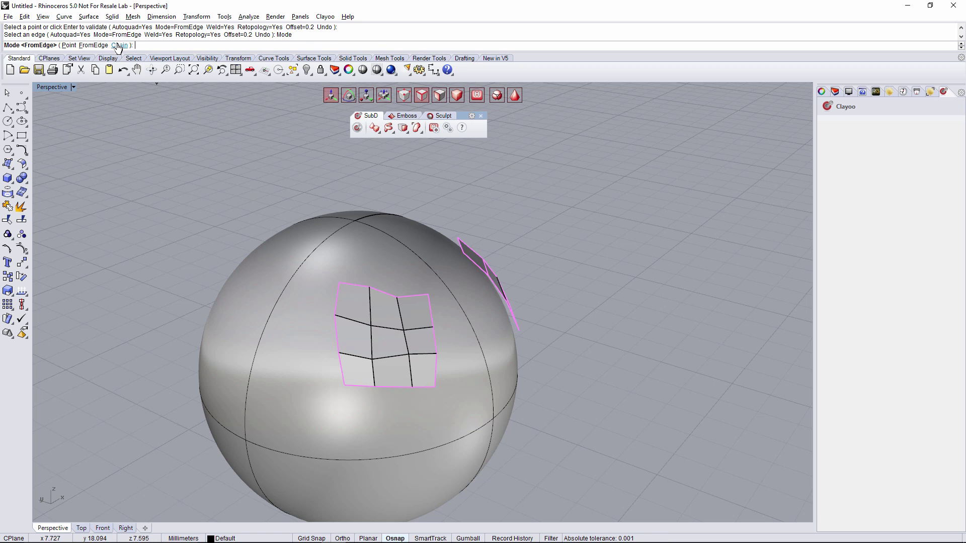
left_click(119, 46)
right_click_drag(366, 308, 349, 314)
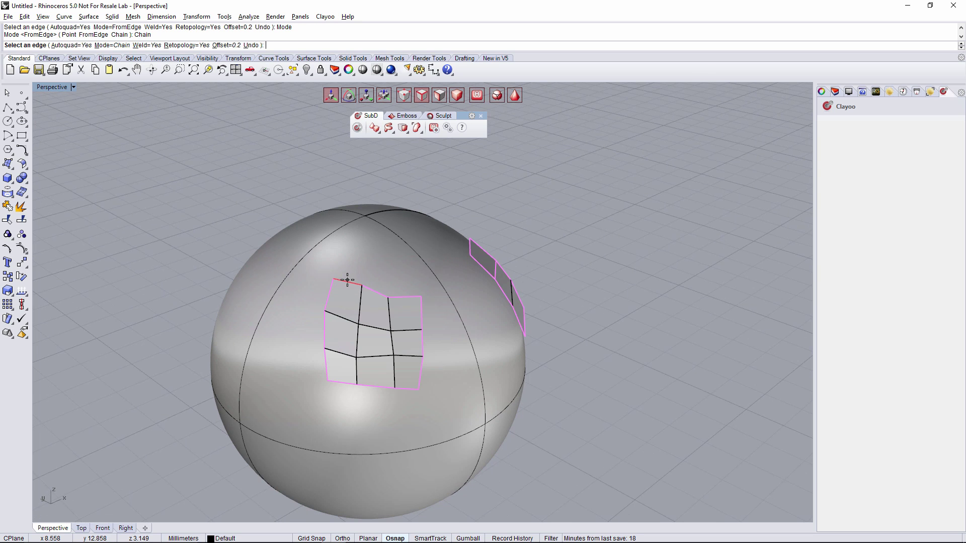
scroll(348, 279, "up", 2)
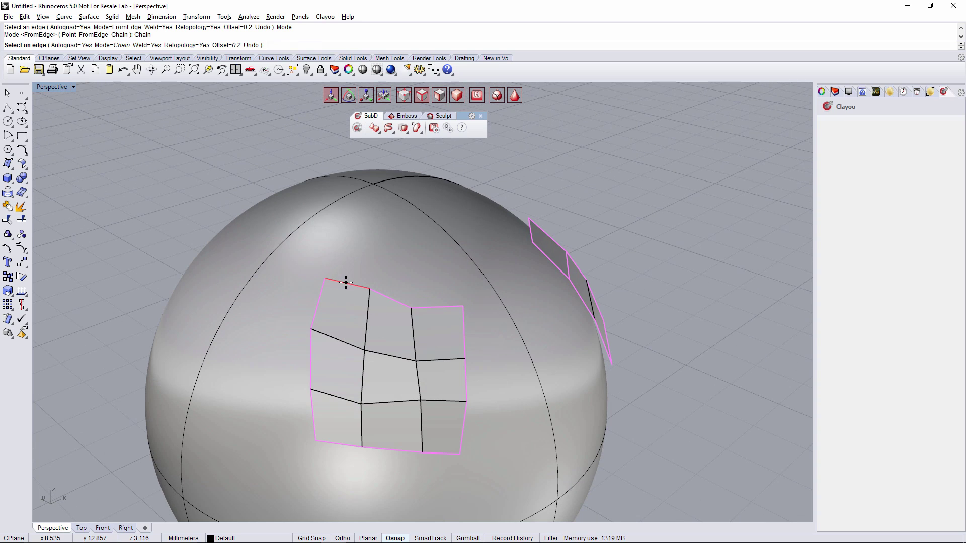
left_click(345, 282)
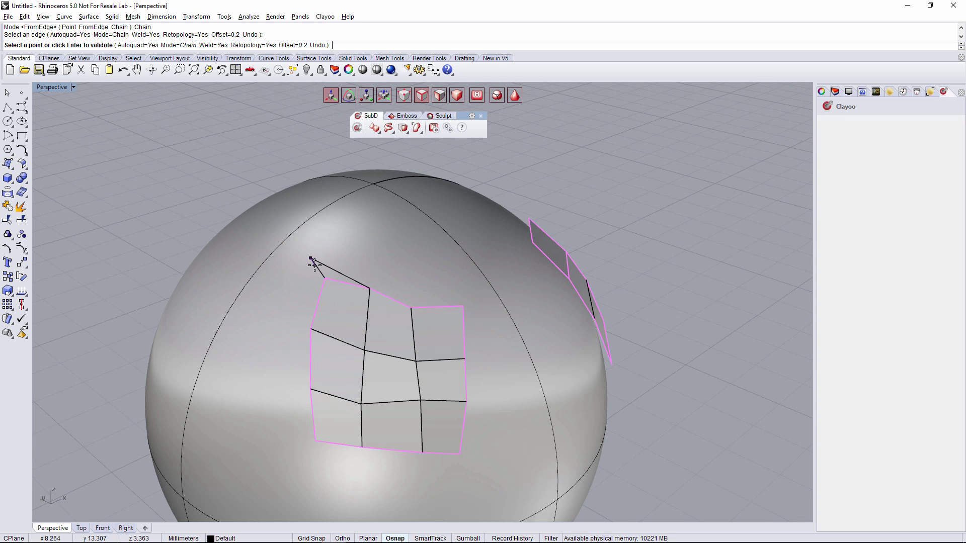
left_click(311, 257)
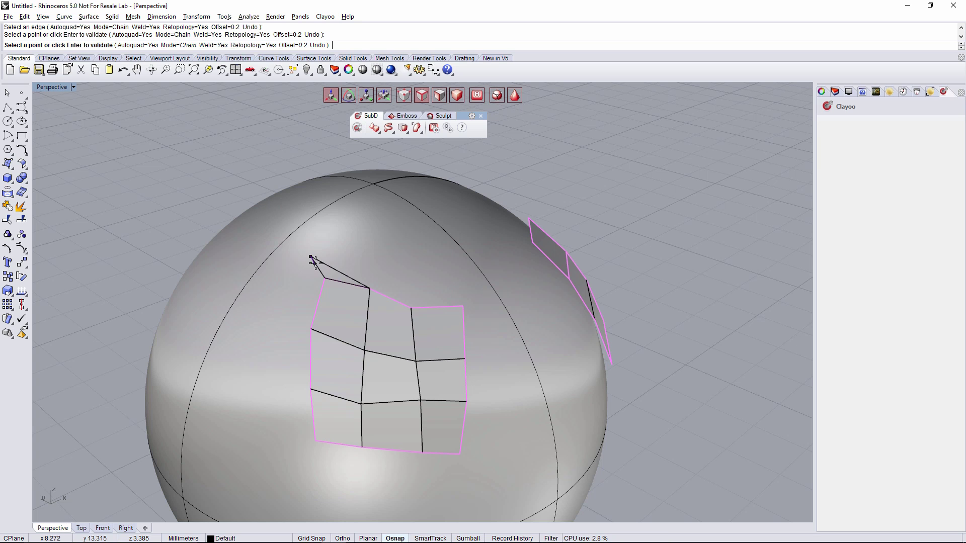
left_click(374, 268)
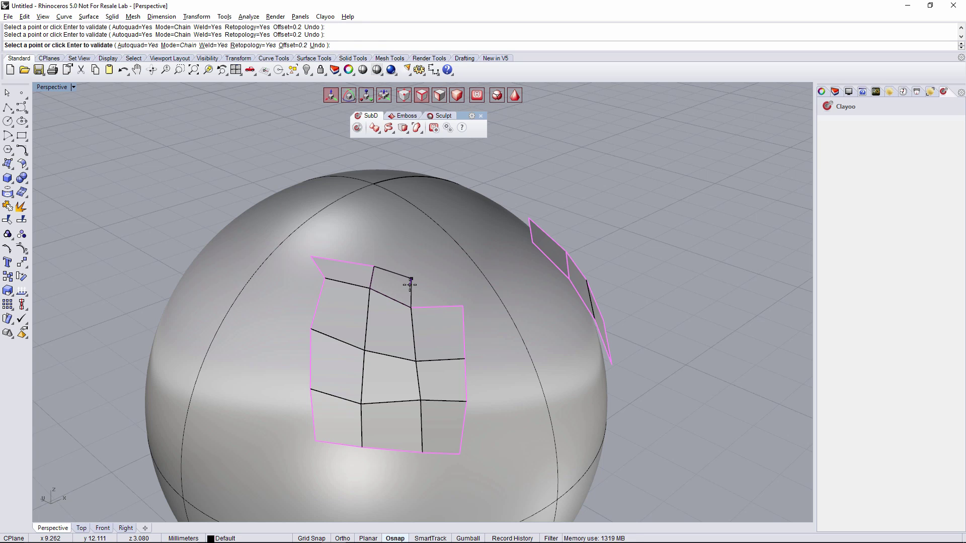
Step: Chain quads along the top, right, bottom and left sides, closing at the starting corner
left_click(410, 281)
left_click(480, 288)
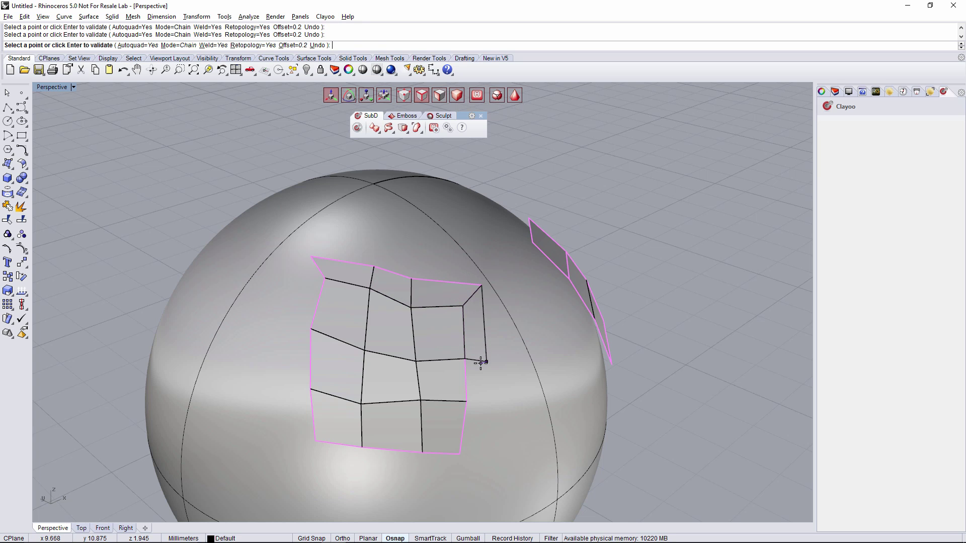
left_click(485, 360)
left_click(487, 405)
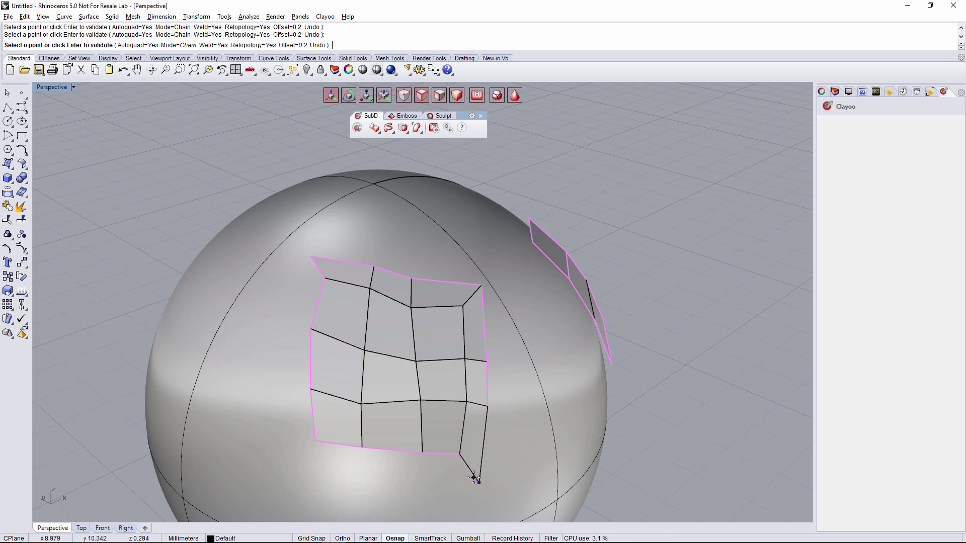
left_click(478, 483)
left_click(418, 482)
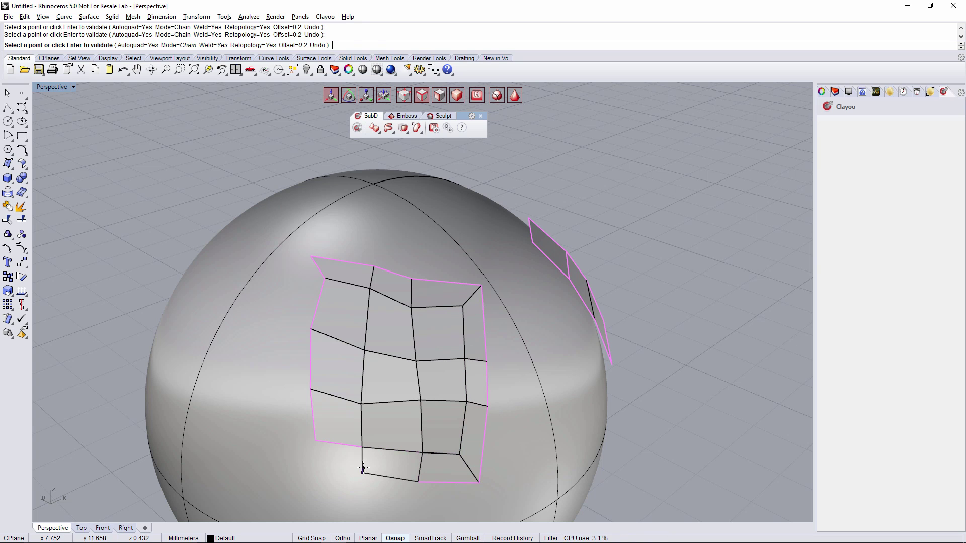
left_click(291, 467)
left_click(292, 391)
left_click(294, 319)
left_click(315, 258)
scroll(315, 263, "down", 3)
mouse_move(315, 263)
right_mouse_down()
mouse_move(377, 256)
mouse_move(317, 280)
mouse_move(362, 325)
mouse_move(319, 319)
mouse_move(545, 271)
mouse_move(306, 332)
mouse_move(302, 312)
mouse_move(278, 315)
mouse_move(332, 320)
mouse_move(291, 331)
right_mouse_up()
Step: End ClayAppendFace and zoom out to view the whole sphere with both patches
right_click(323, 280)
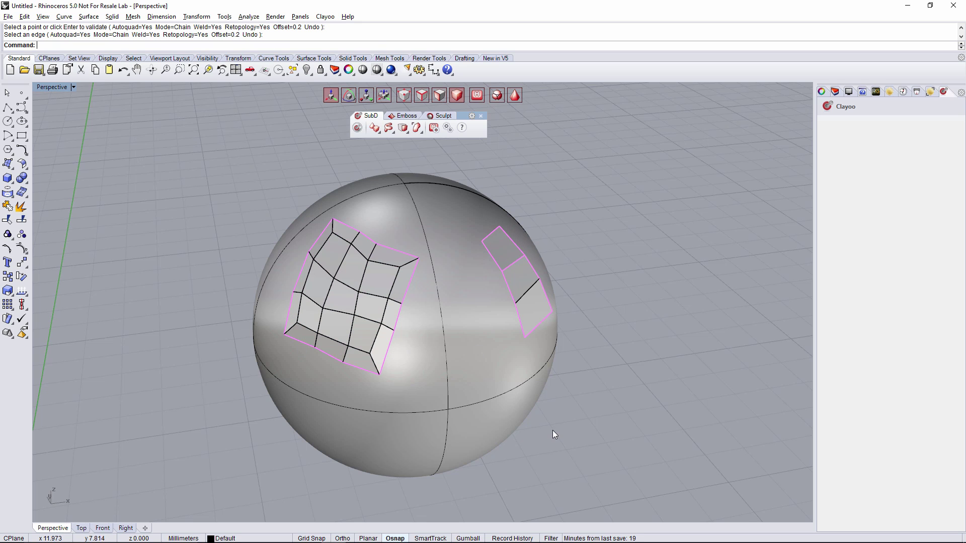
scroll(553, 433, "down", 2)
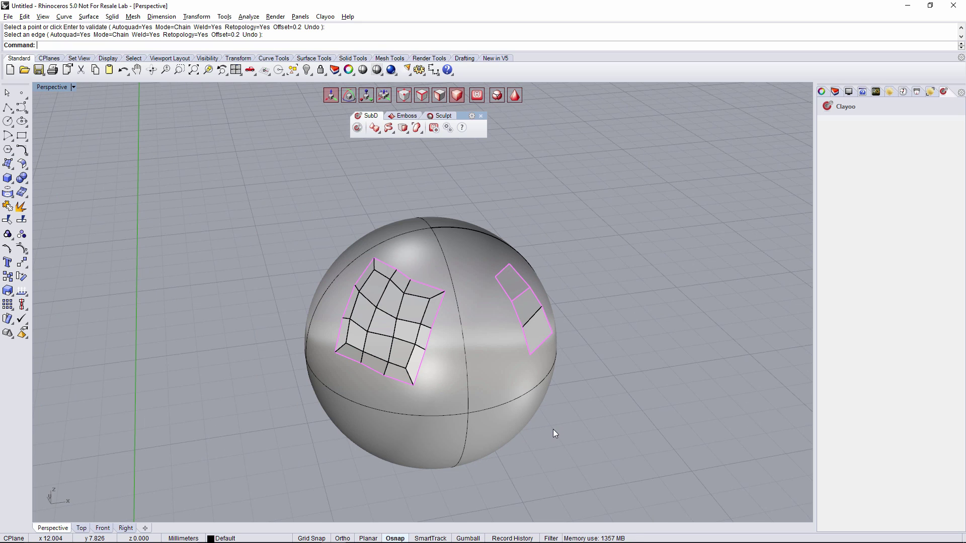